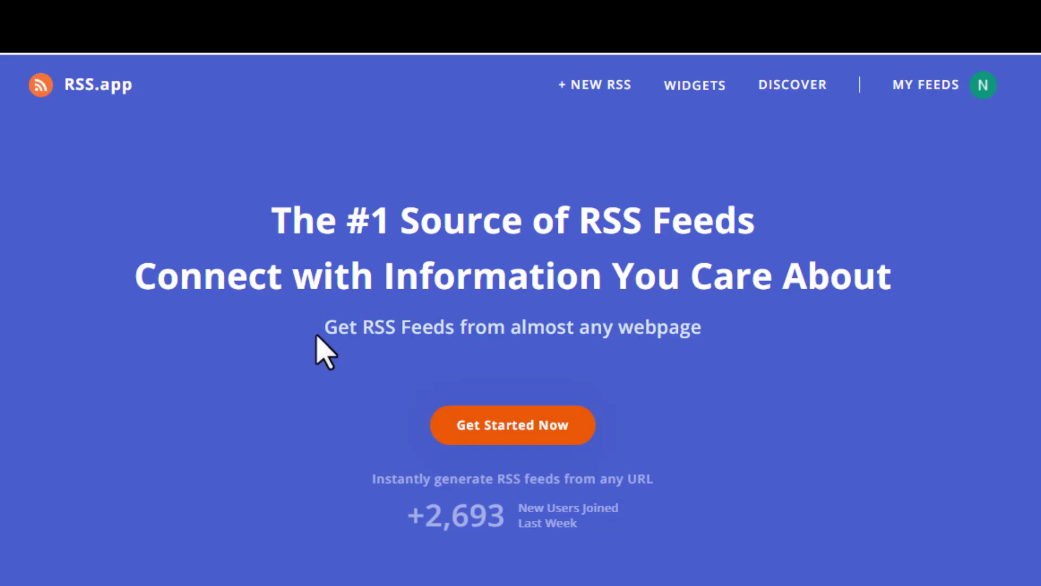
- Highlight the 'Get RSS Feeds' tagline and scroll down through the RSS.app homepage
{"action": "left_click_drag", "start_coordinate": [319, 332], "coordinate": [702, 336]}
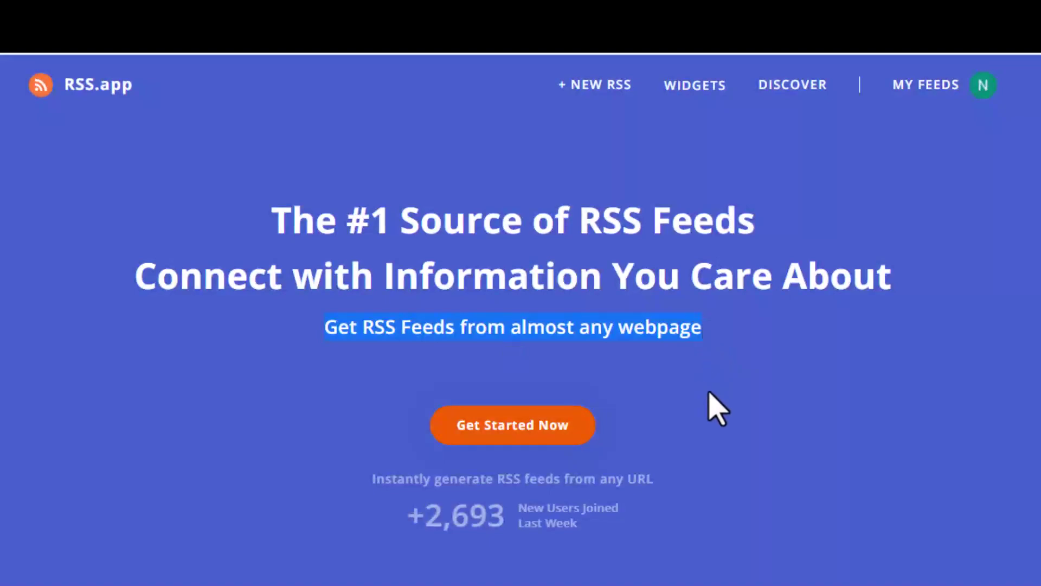
{"action": "scroll", "coordinate": [723, 414], "scroll_direction": "down", "scroll_amount": 10}
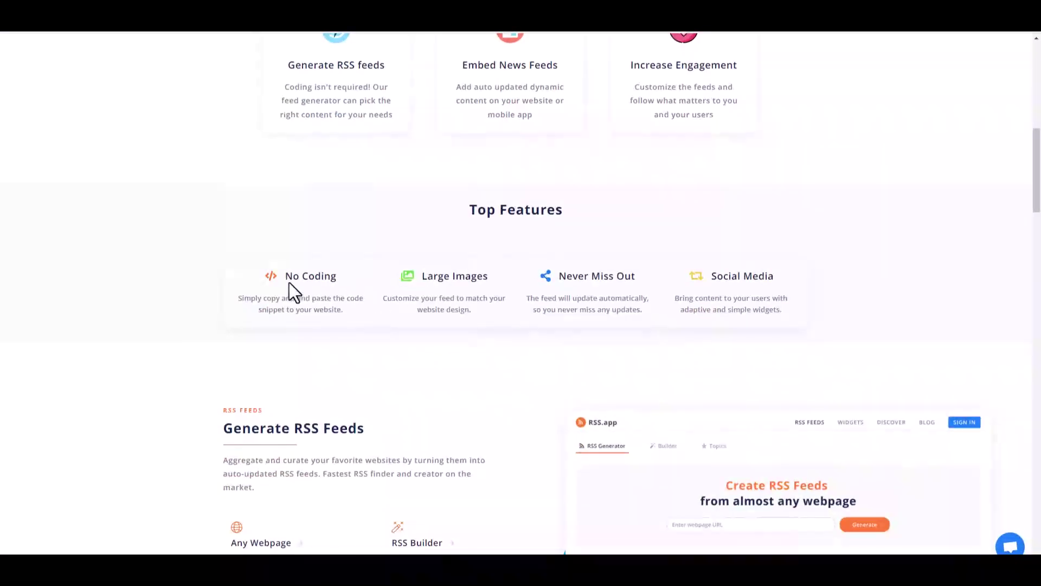
{"action": "scroll", "coordinate": [289, 280], "scroll_direction": "down", "scroll_amount": 3}
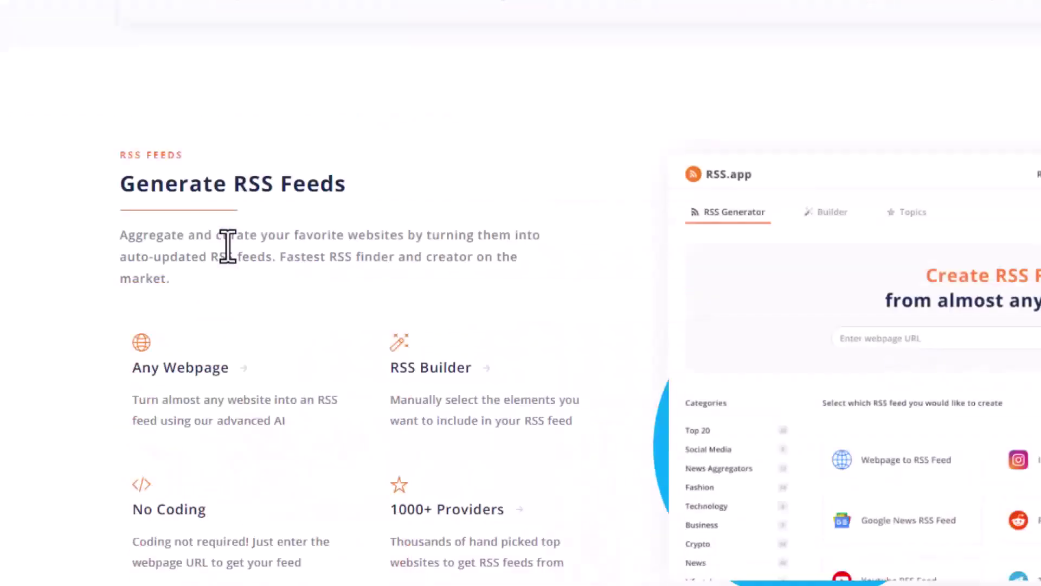
{"action": "scroll", "coordinate": [226, 245], "scroll_direction": "down", "scroll_amount": 3}
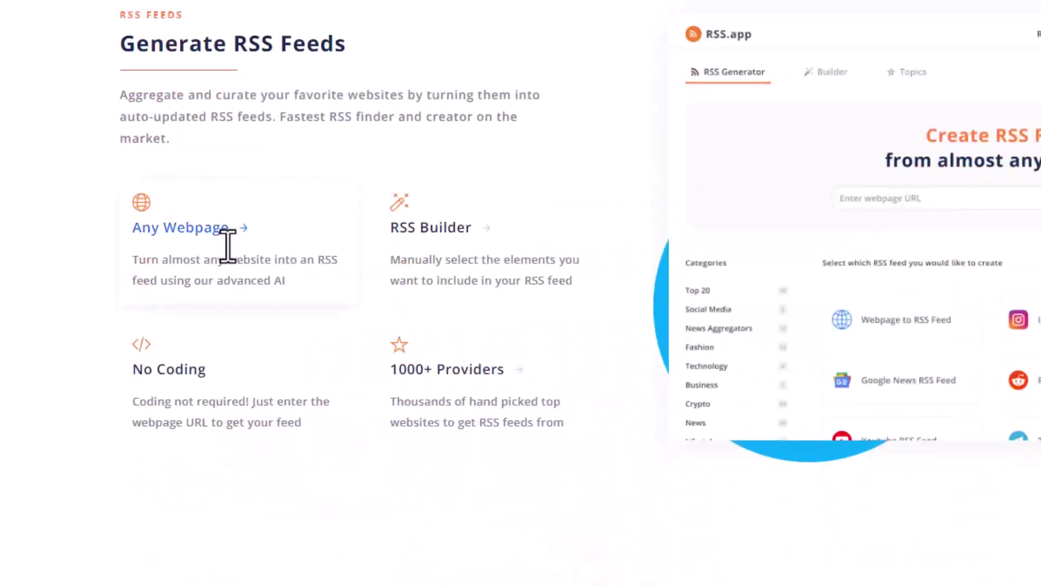
{"action": "scroll", "coordinate": [230, 261], "scroll_direction": "down", "scroll_amount": 5}
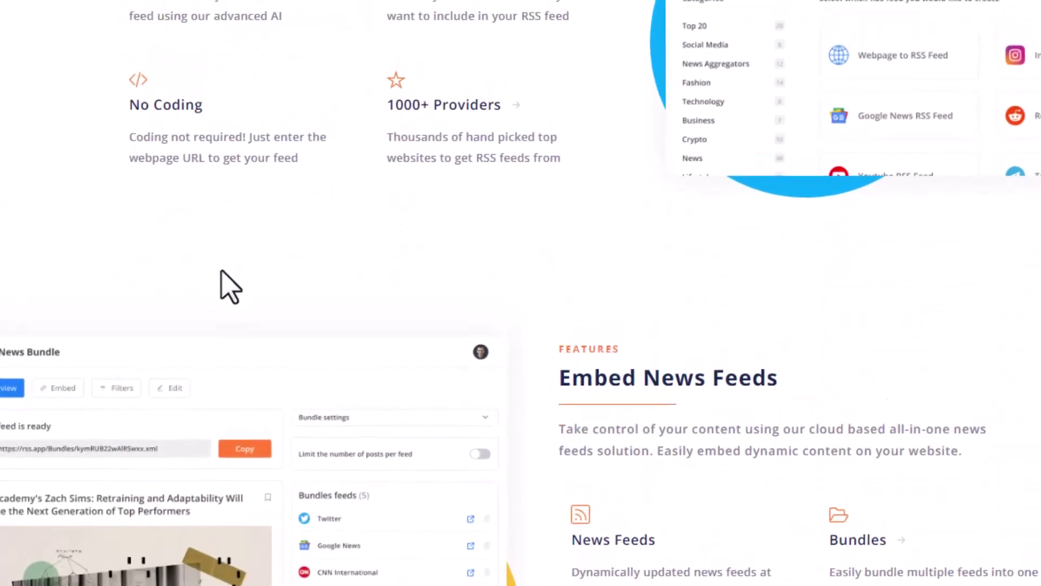
{"action": "scroll", "coordinate": [205, 404], "scroll_direction": "down", "scroll_amount": 7}
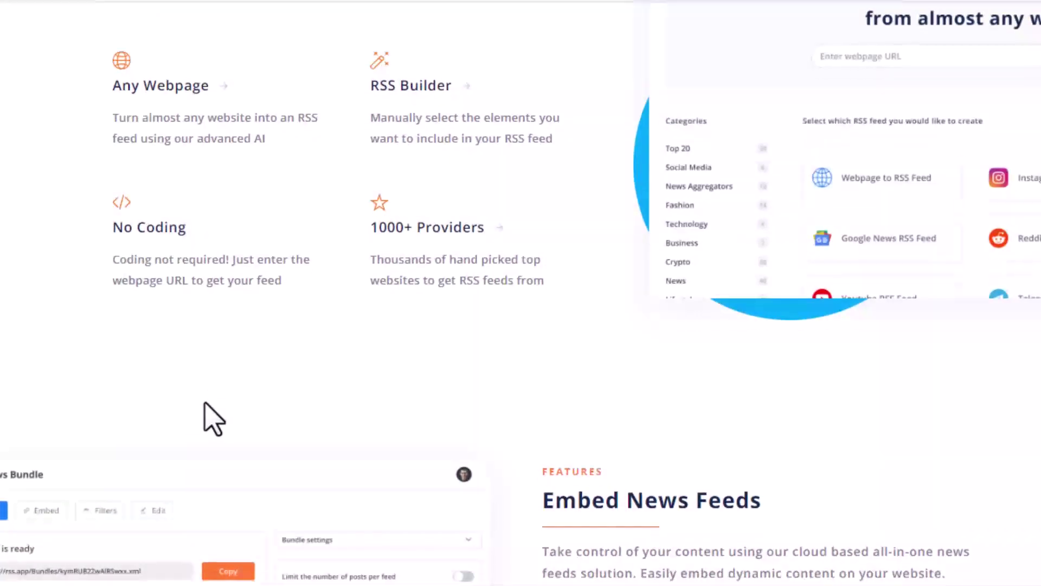
{"action": "scroll", "coordinate": [205, 404], "scroll_direction": "down", "scroll_amount": 5}
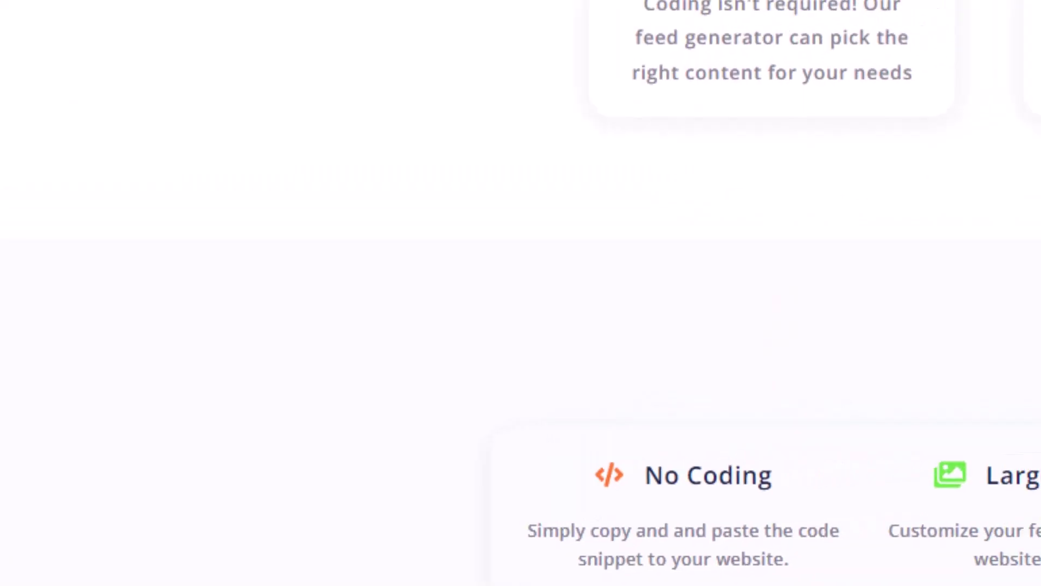
{"action": "scroll", "coordinate": [602, 360], "scroll_direction": "up", "scroll_amount": 15}
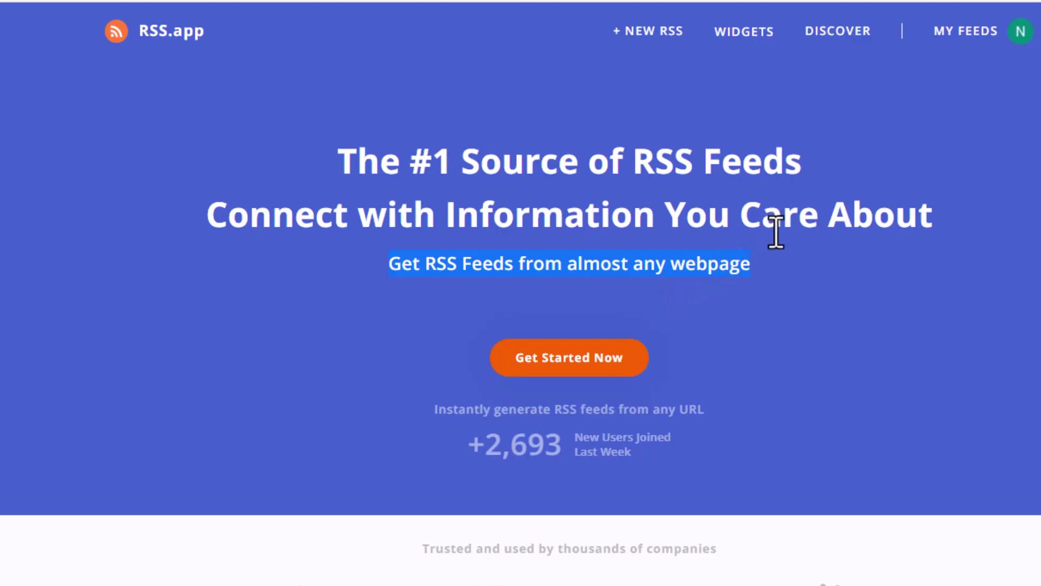
{"action": "scroll", "coordinate": [756, 361], "scroll_direction": "down", "scroll_amount": 15}
{"action": "scroll", "coordinate": [758, 362], "scroll_direction": "down", "scroll_amount": 10}
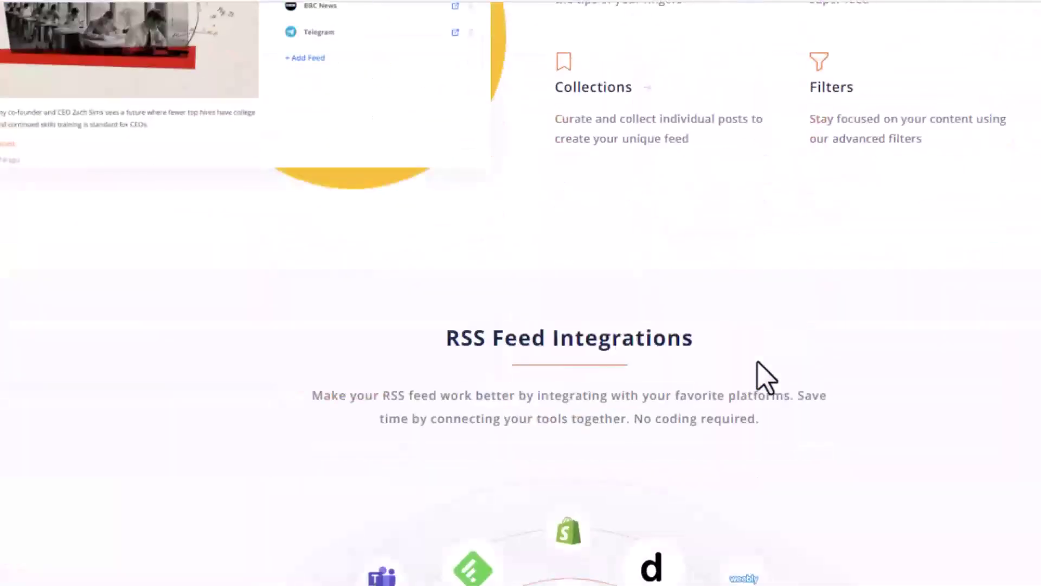
{"action": "scroll", "coordinate": [767, 378], "scroll_direction": "down", "scroll_amount": 5}
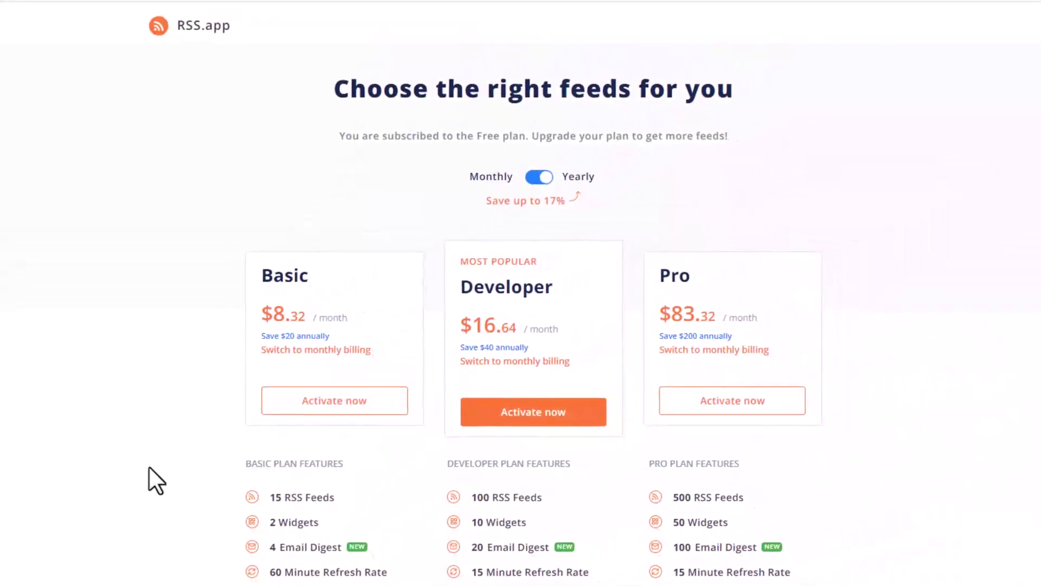
- Scroll through the pricing page to review the Free plan features
{"action": "scroll", "coordinate": [141, 469], "scroll_direction": "down", "scroll_amount": 10}
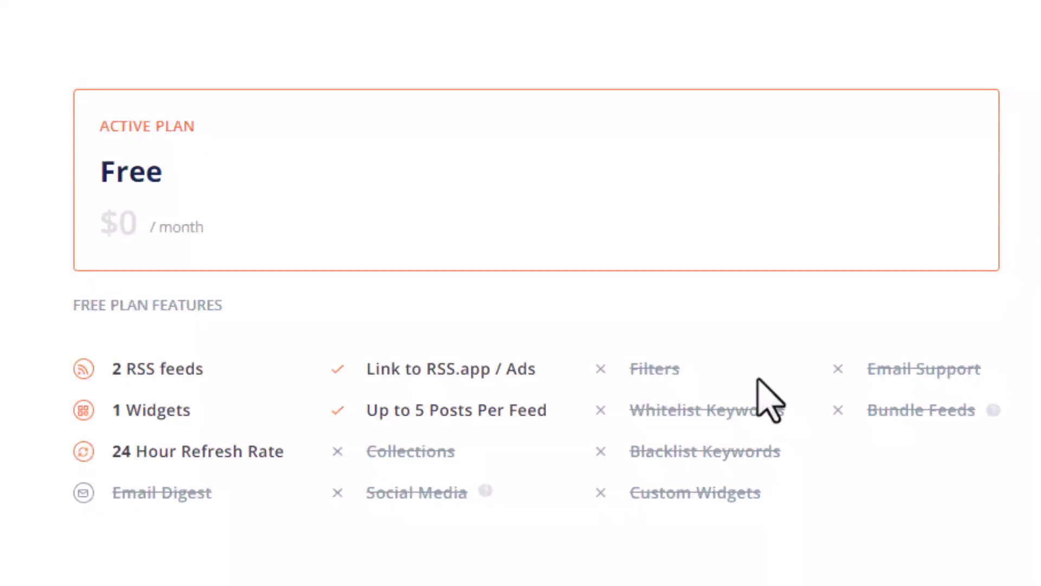
{"action": "scroll", "coordinate": [757, 378], "scroll_direction": "up", "scroll_amount": 15}
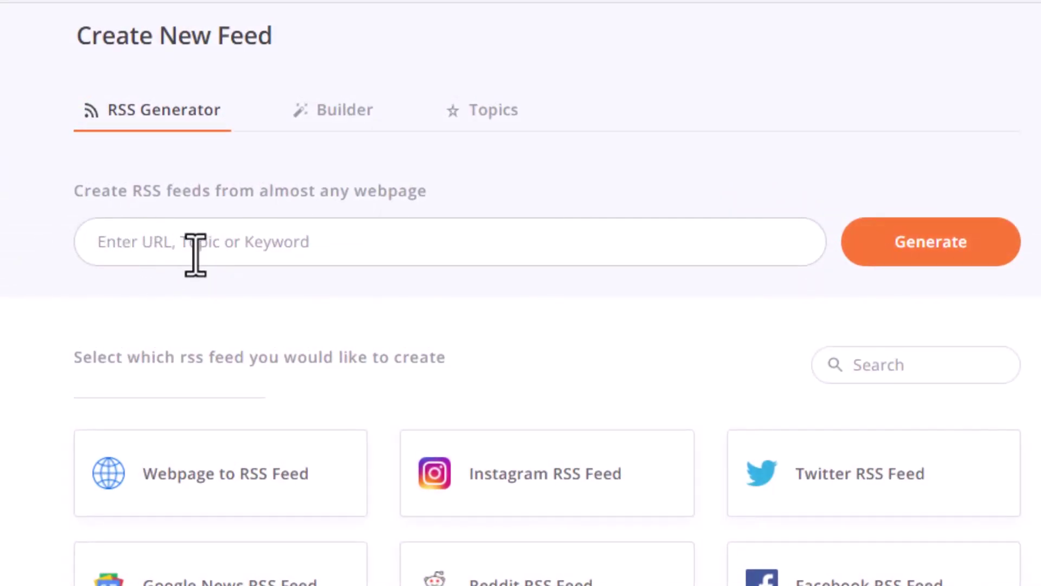
- Pick the BBC News RSS Feed source and generate its Sports feed for bbc.com/sport
{"action": "scroll", "coordinate": [225, 483], "scroll_direction": "down", "scroll_amount": 6}
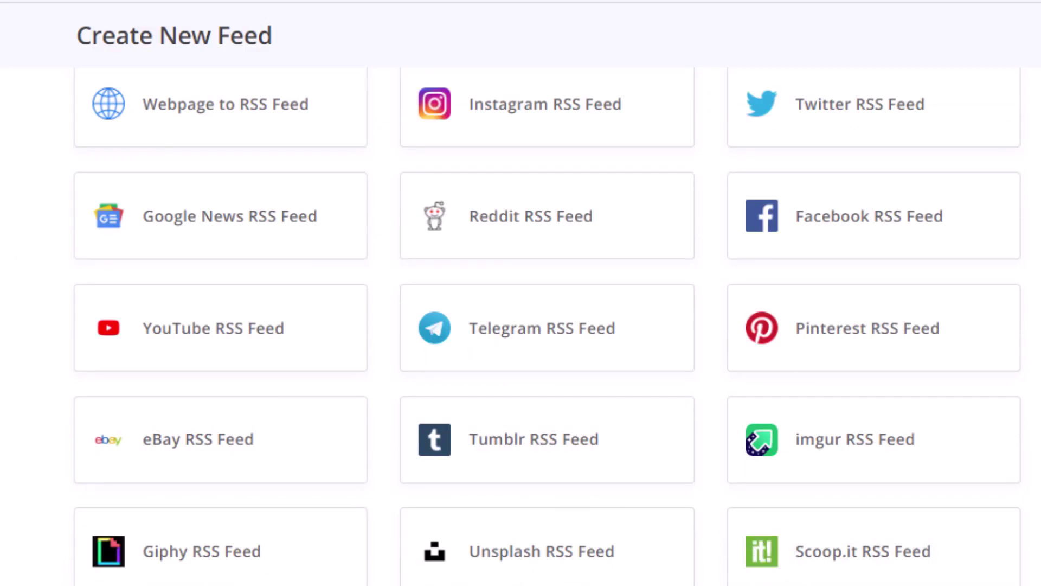
{"action": "scroll", "coordinate": [217, 467], "scroll_direction": "down", "scroll_amount": 8}
{"action": "scroll", "coordinate": [191, 465], "scroll_direction": "up", "scroll_amount": 5}
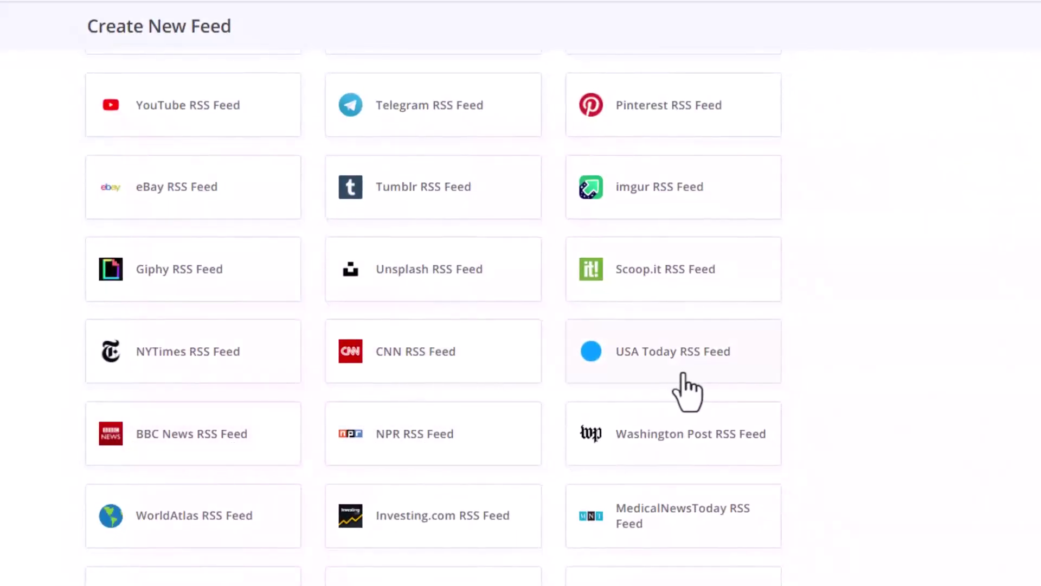
{"action": "scroll", "coordinate": [498, 527], "scroll_direction": "down", "scroll_amount": 5}
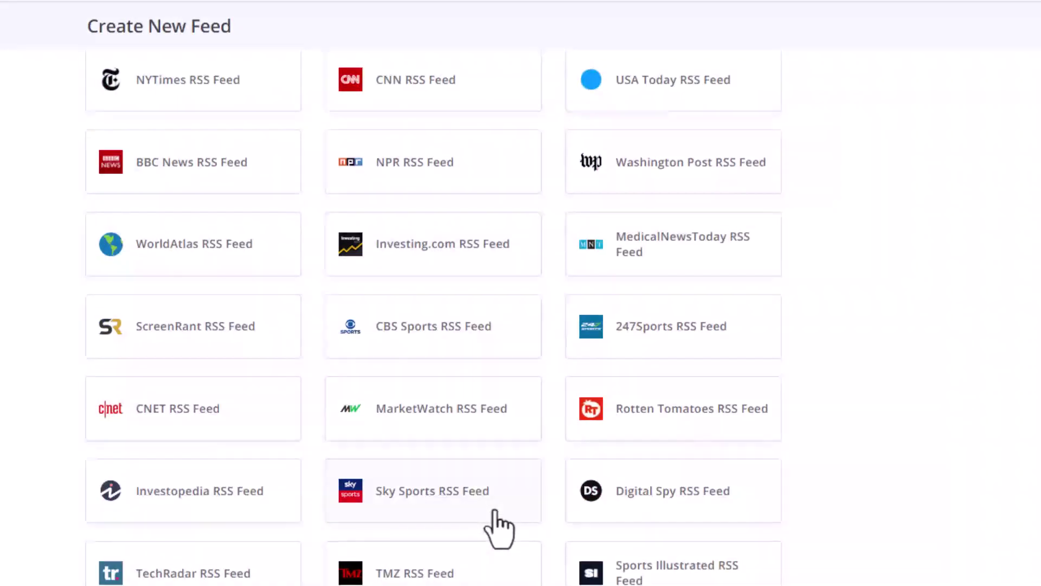
{"action": "left_click", "coordinate": [196, 167]}
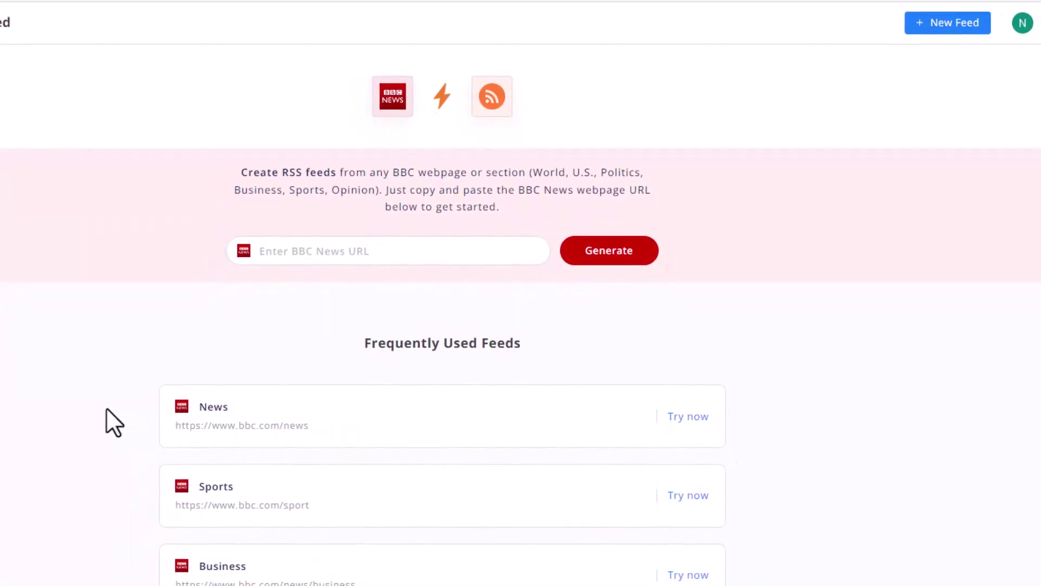
{"action": "scroll", "coordinate": [113, 408], "scroll_direction": "down", "scroll_amount": 5}
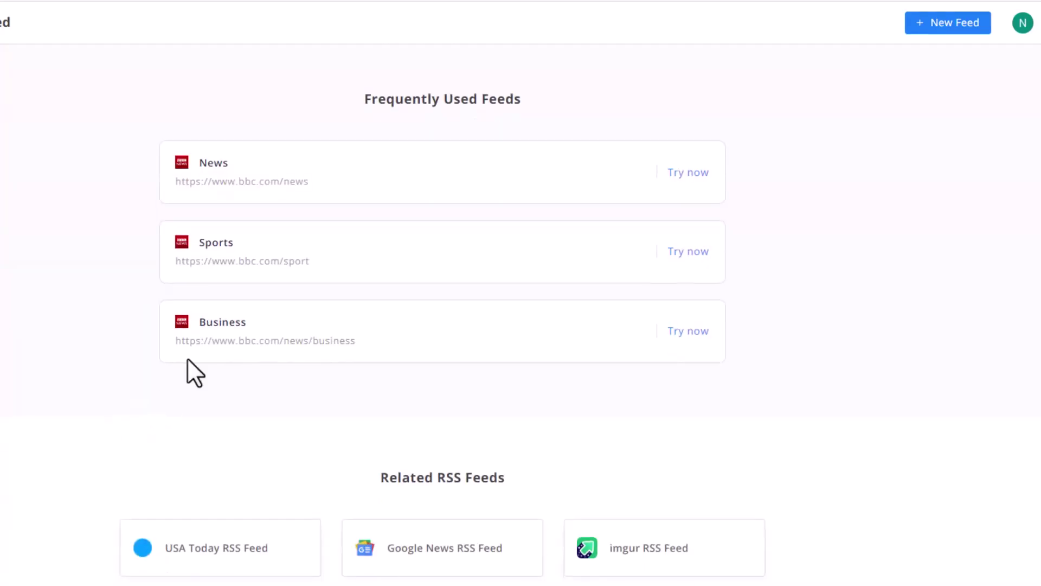
{"action": "left_click", "coordinate": [982, 297]}
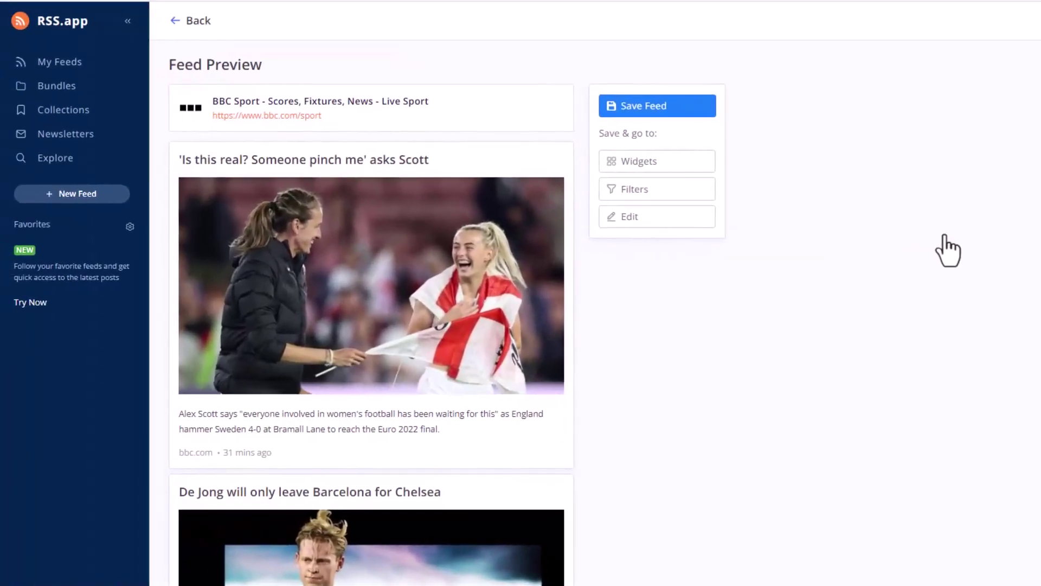
- Save the BBC Sport feed
{"action": "scroll", "coordinate": [389, 356], "scroll_direction": "down", "scroll_amount": 10}
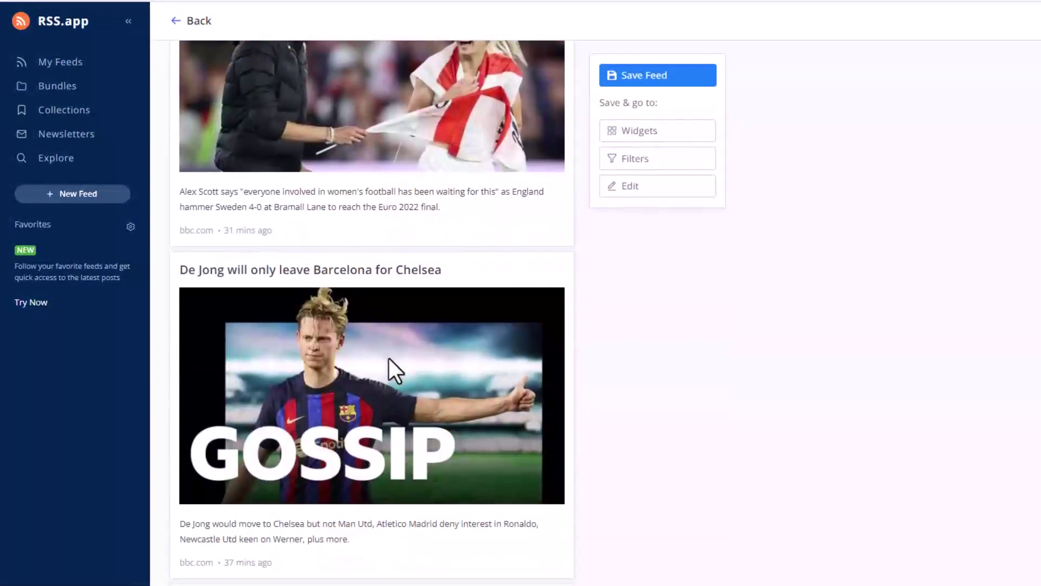
{"action": "scroll", "coordinate": [388, 356], "scroll_direction": "up", "scroll_amount": 10}
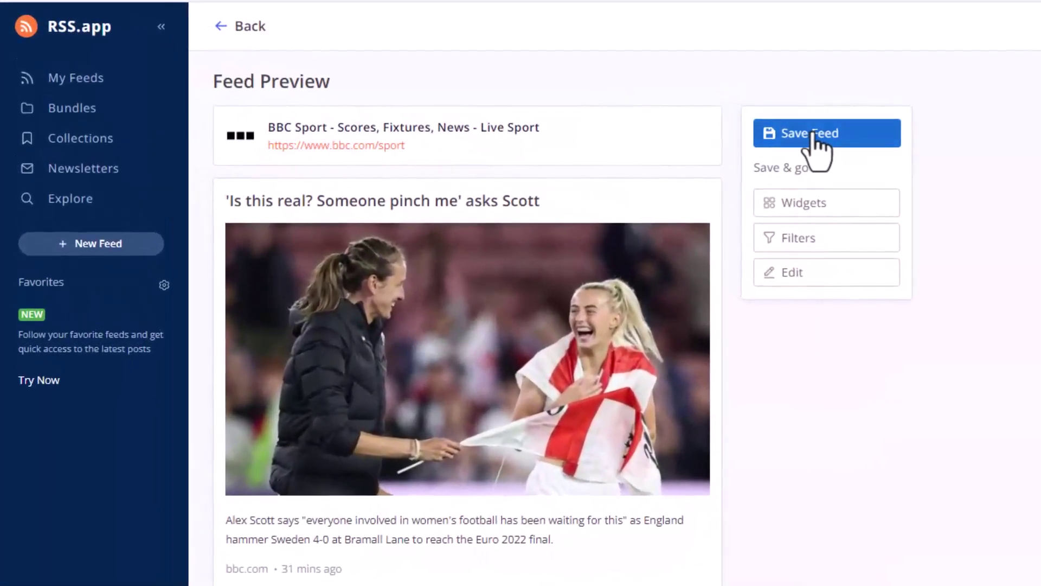
{"action": "left_click", "coordinate": [646, 104]}
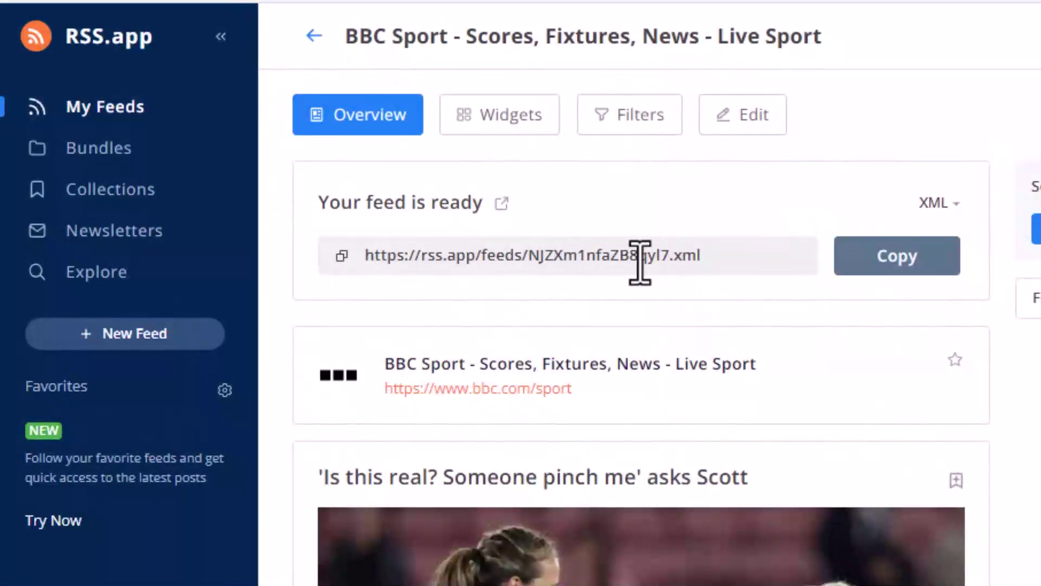
- Select the feed's XML link on the Overview and copy it
{"action": "left_click", "coordinate": [717, 256]}
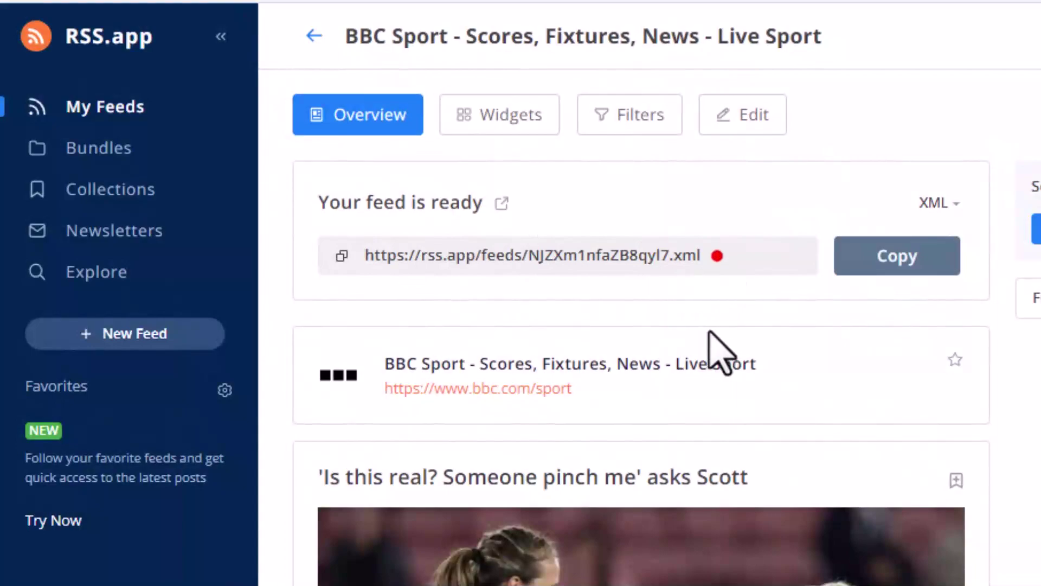
{"action": "left_click_drag", "start_coordinate": [717, 255], "coordinate": [375, 253]}
{"action": "left_click", "coordinate": [859, 244]}
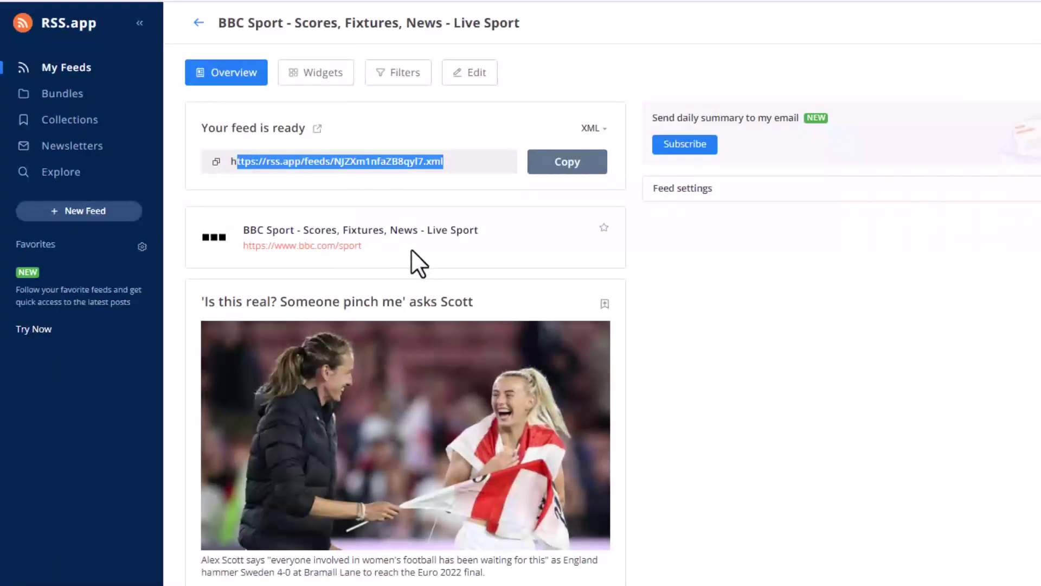
{"action": "scroll", "coordinate": [507, 325], "scroll_direction": "down", "scroll_amount": 7}
{"action": "scroll", "coordinate": [507, 326], "scroll_direction": "up", "scroll_amount": 7}
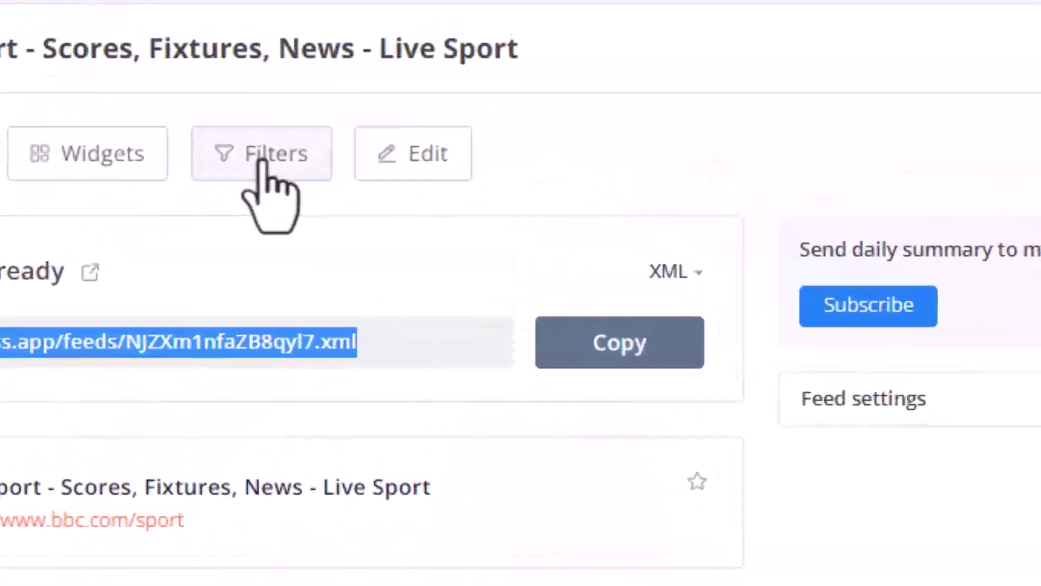
- Check the premium-only Filters tab, then return to the feed Overview
{"action": "left_click", "coordinate": [221, 194]}
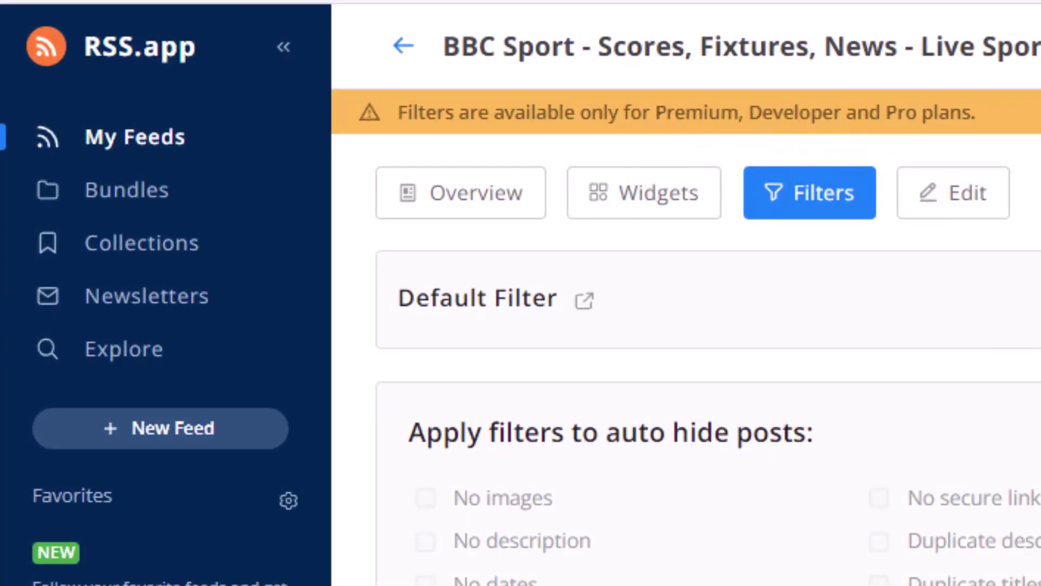
{"action": "left_click", "coordinate": [488, 198]}
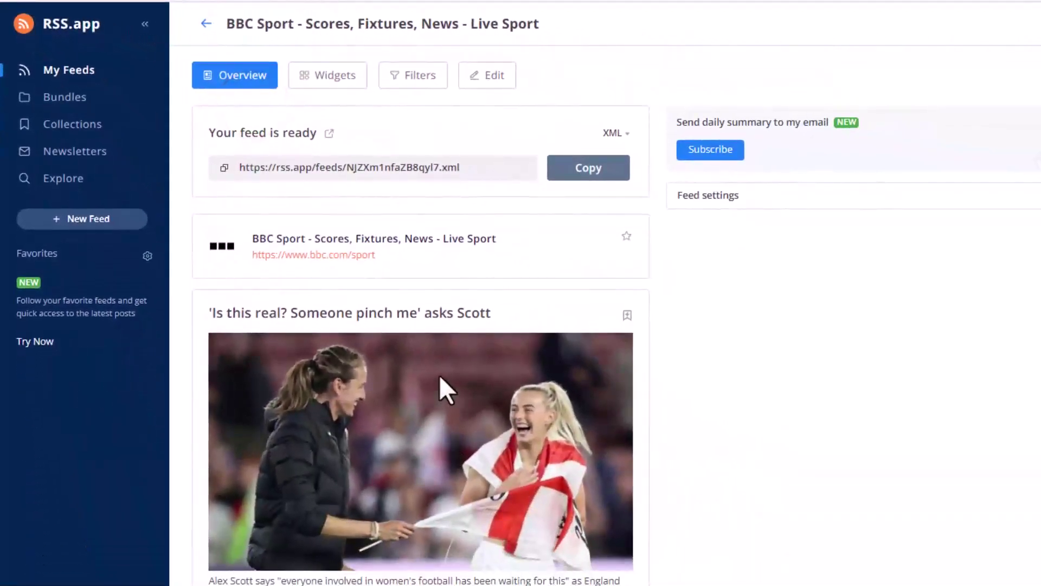
{"action": "scroll", "coordinate": [454, 346], "scroll_direction": "down", "scroll_amount": 20}
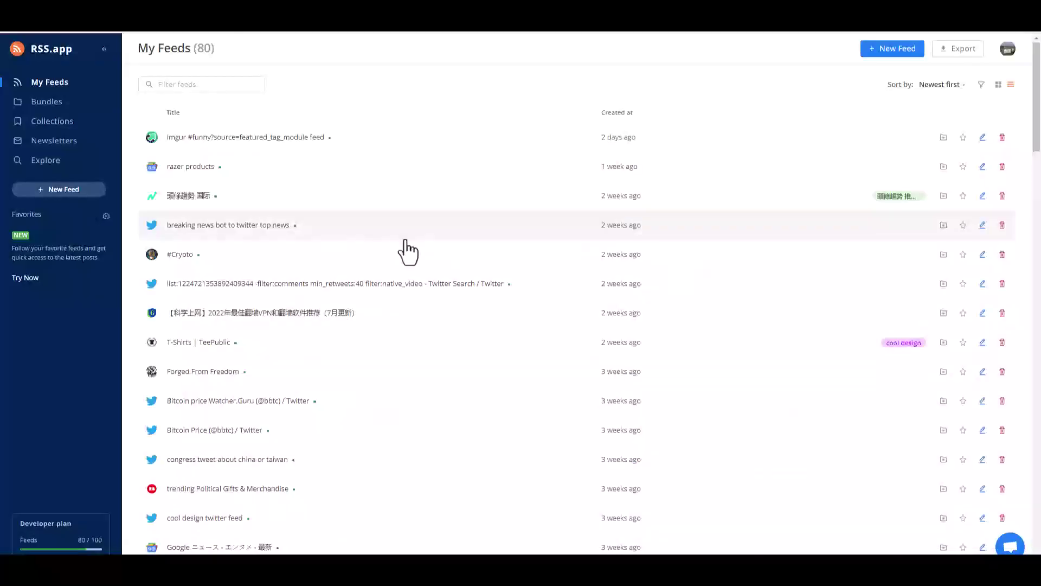
- Browse the My Feeds list of 80 feeds, then start a new feed
{"action": "scroll", "coordinate": [404, 250], "scroll_direction": "down", "scroll_amount": 5}
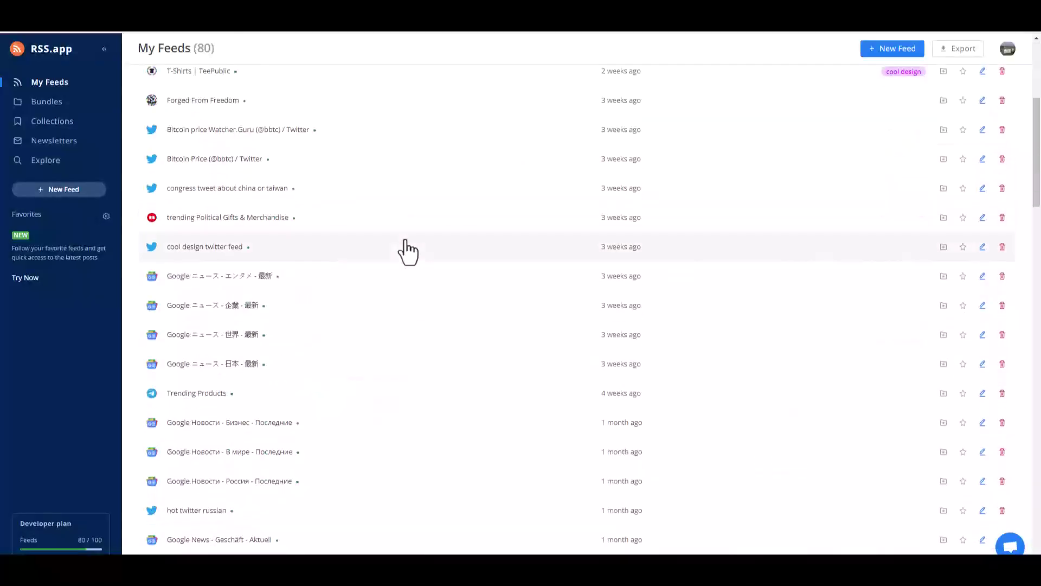
{"action": "scroll", "coordinate": [408, 251], "scroll_direction": "down", "scroll_amount": 20}
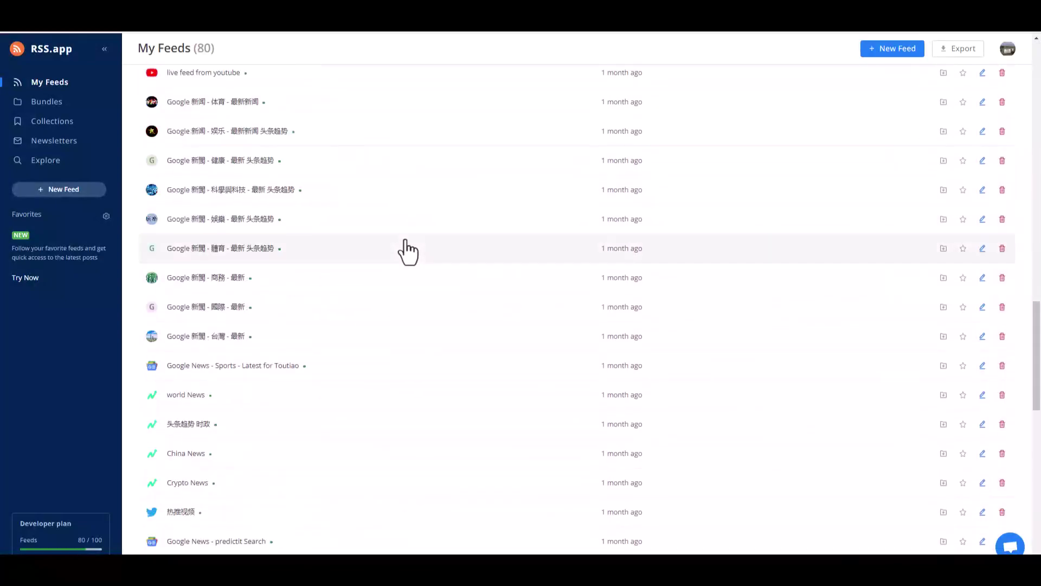
{"action": "scroll", "coordinate": [408, 251], "scroll_direction": "down", "scroll_amount": 15}
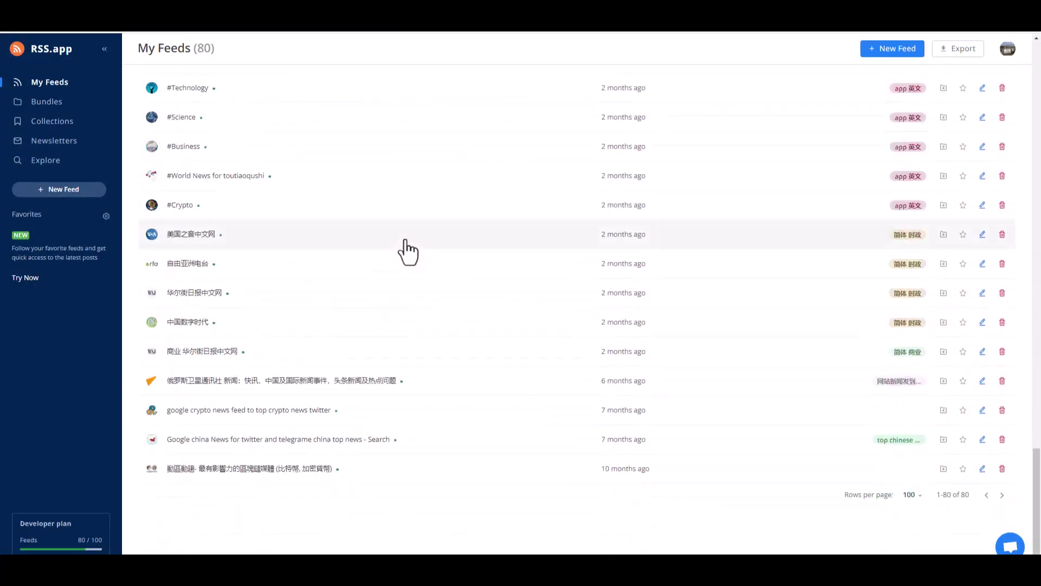
{"action": "scroll", "coordinate": [408, 251], "scroll_direction": "up", "scroll_amount": 15}
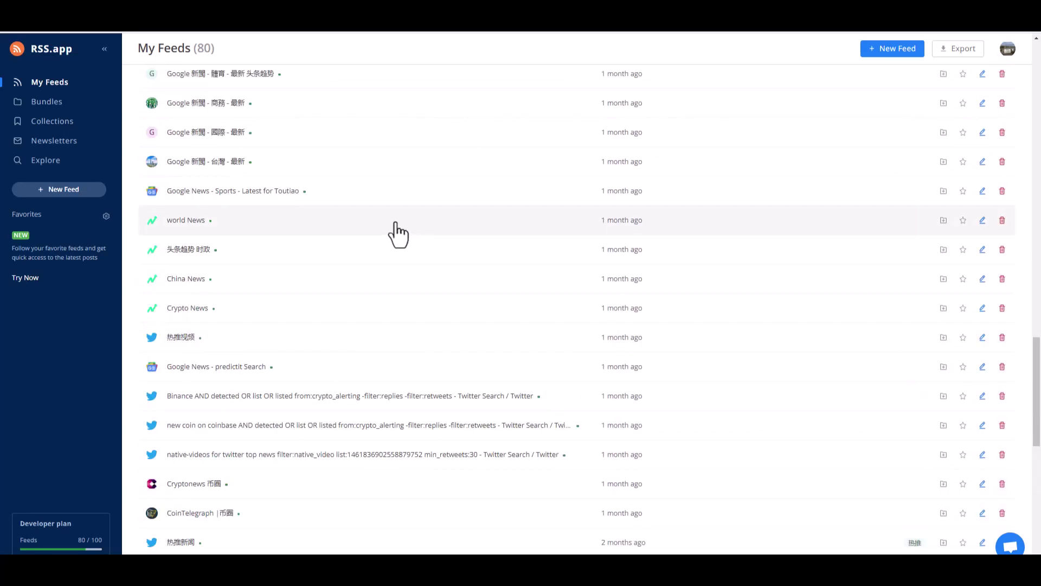
{"action": "scroll", "coordinate": [398, 235], "scroll_direction": "up", "scroll_amount": 5}
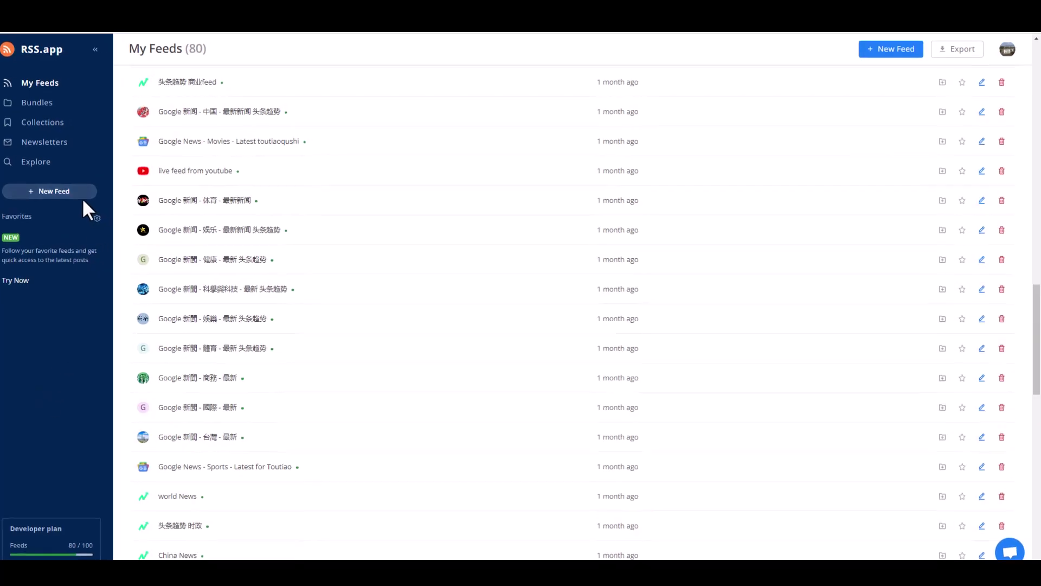
{"action": "left_click", "coordinate": [894, 51]}
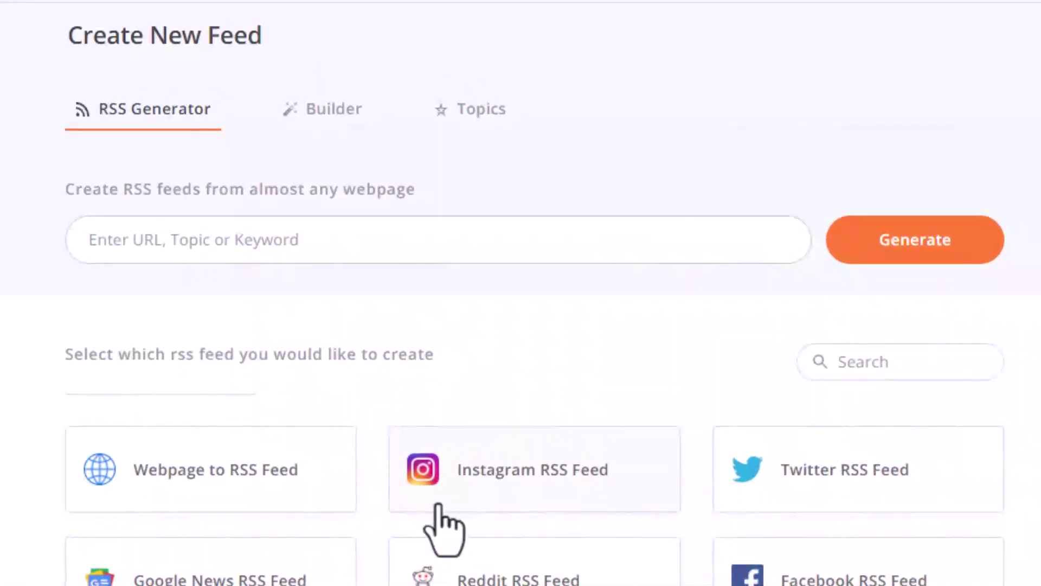
{"action": "scroll", "coordinate": [482, 505], "scroll_direction": "down", "scroll_amount": 5}
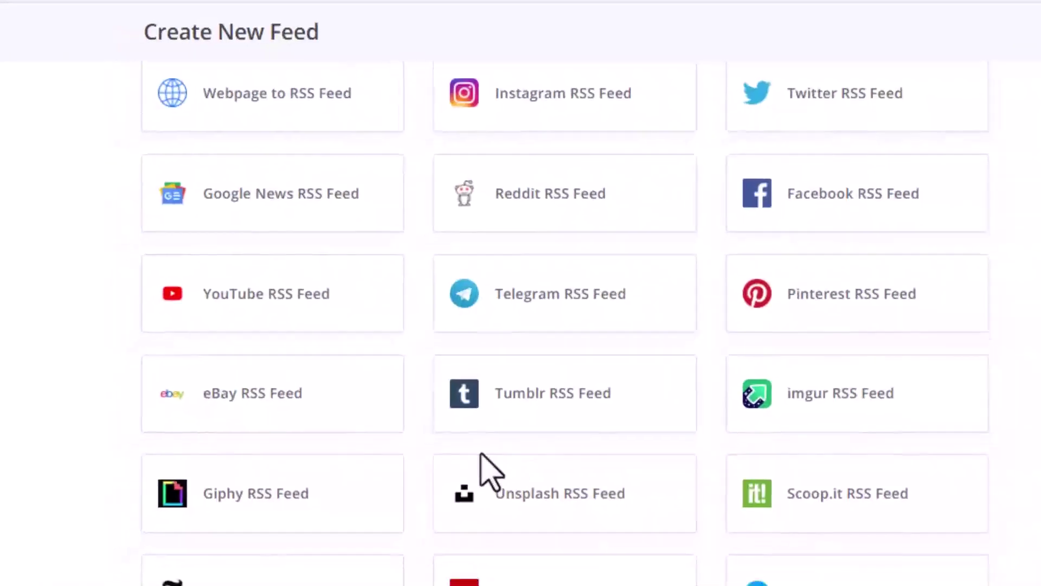
{"action": "left_click", "coordinate": [600, 425]}
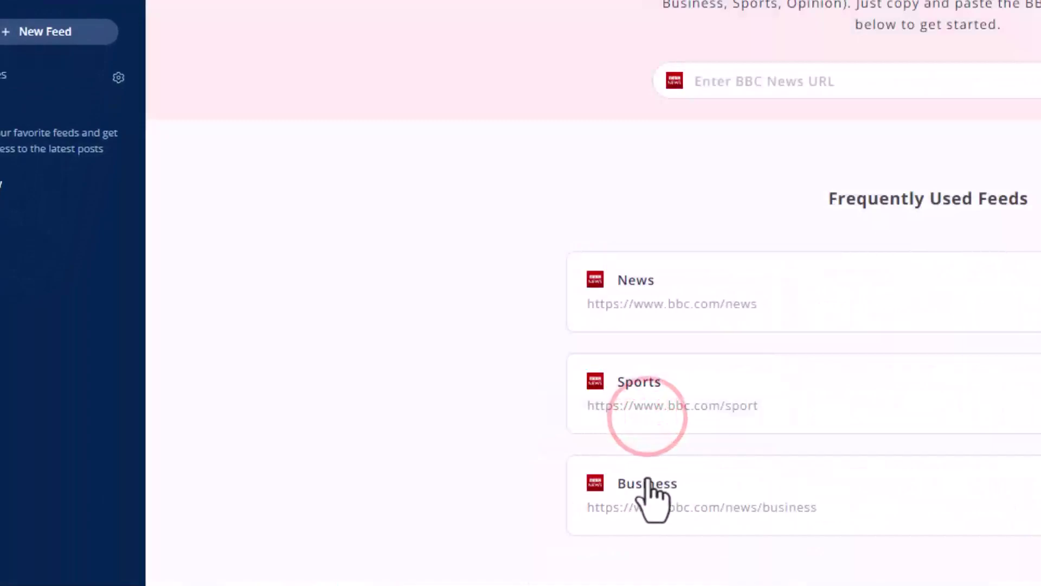
{"action": "left_click", "coordinate": [903, 383]}
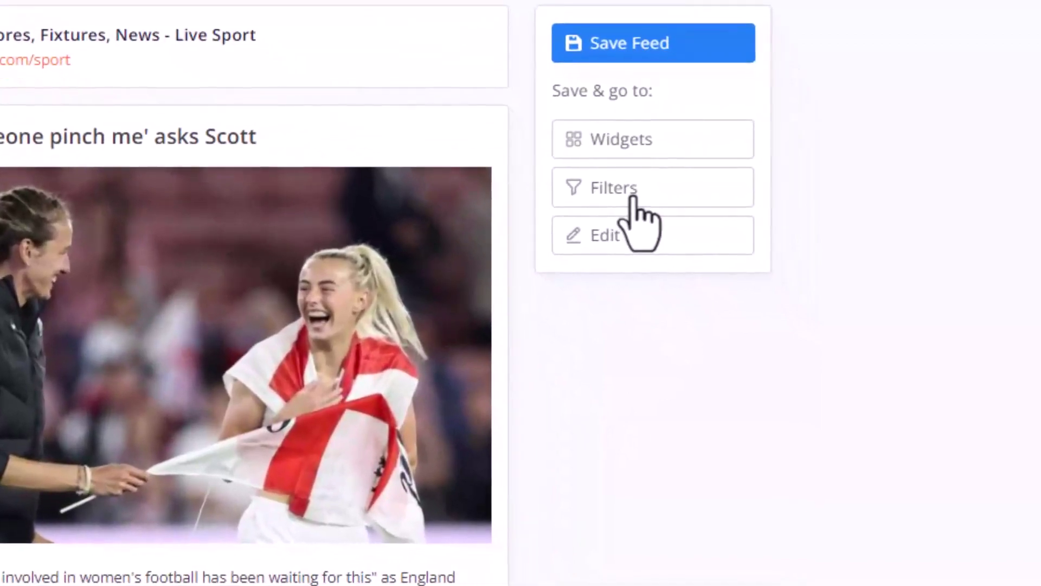
- Save the feed and hide posts with no images, no secure links or duplicate descriptions
{"action": "left_click", "coordinate": [712, 269]}
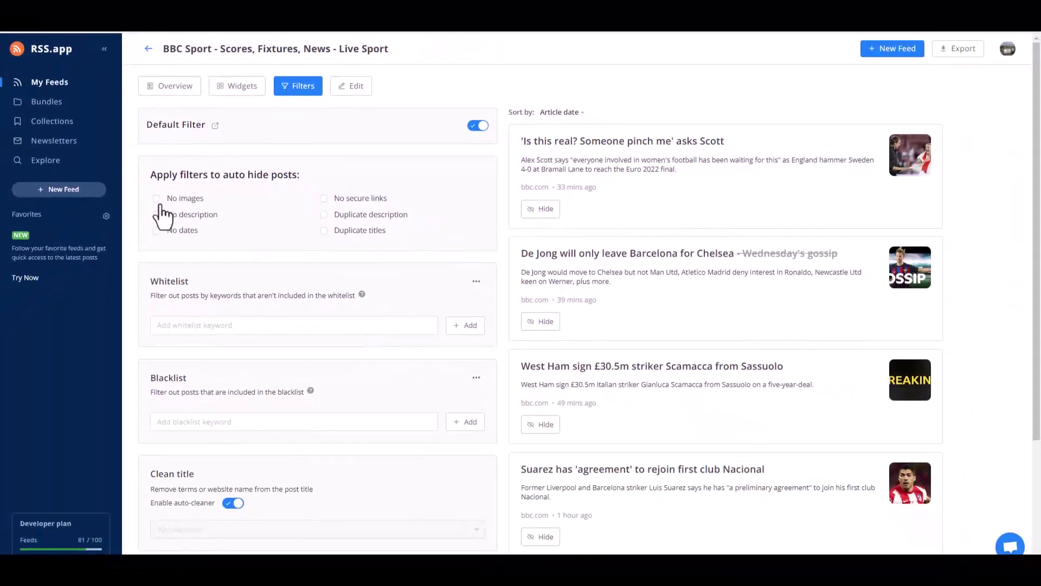
{"action": "left_click", "coordinate": [156, 199]}
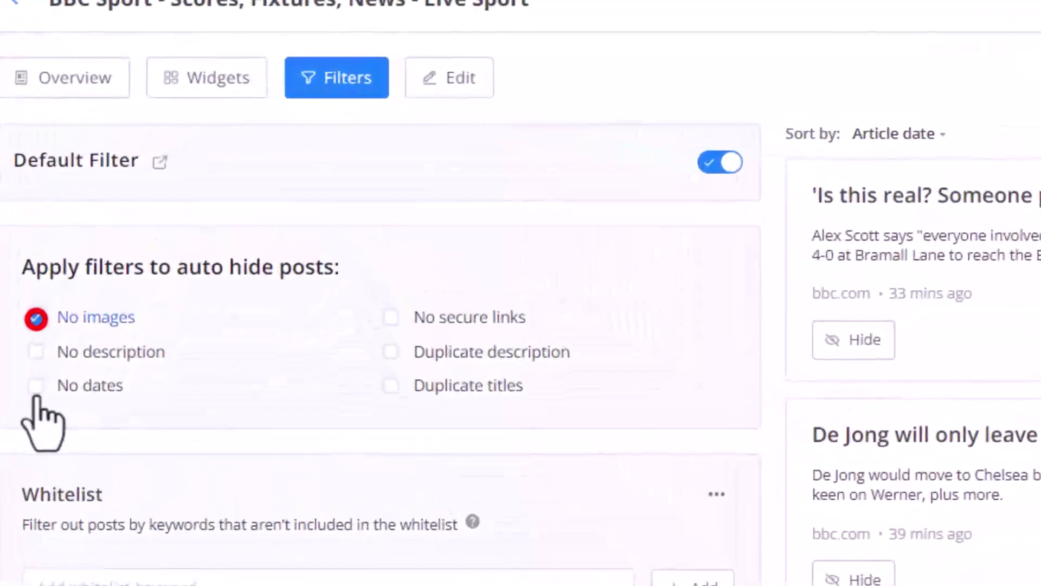
{"action": "left_click", "coordinate": [392, 319]}
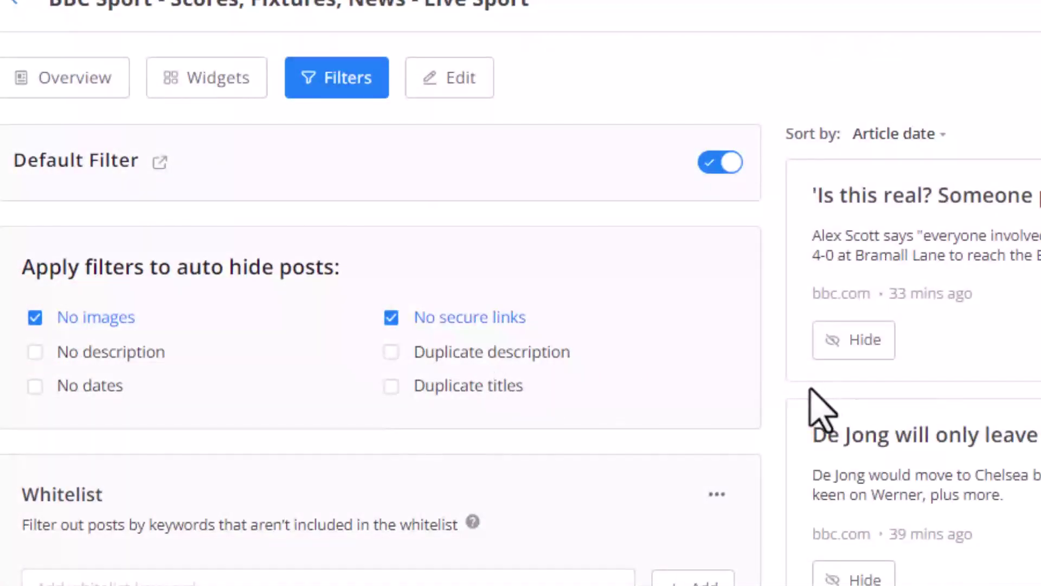
{"action": "left_click", "coordinate": [391, 353]}
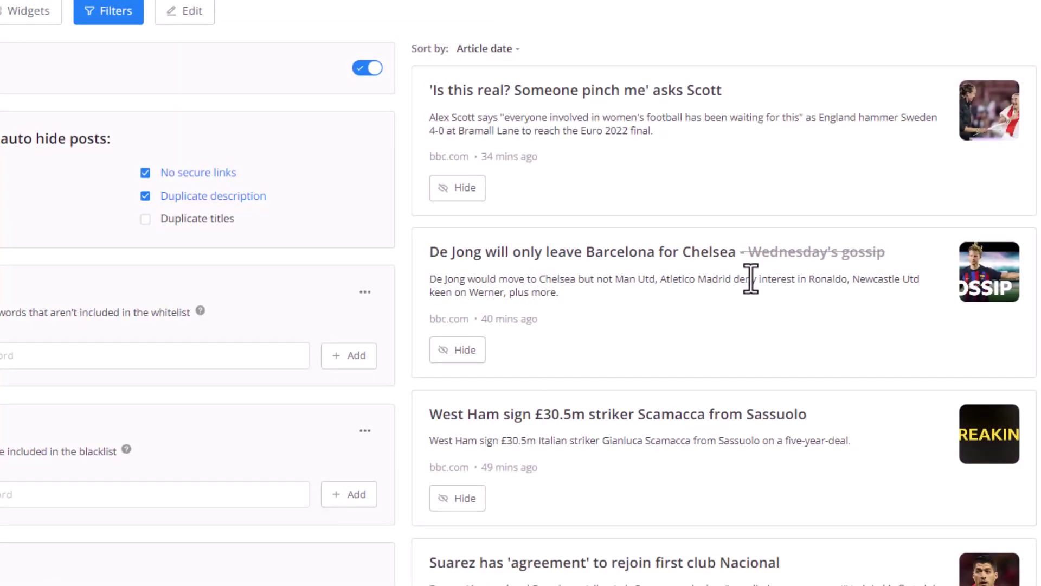
{"action": "scroll", "coordinate": [750, 278], "scroll_direction": "down", "scroll_amount": 2}
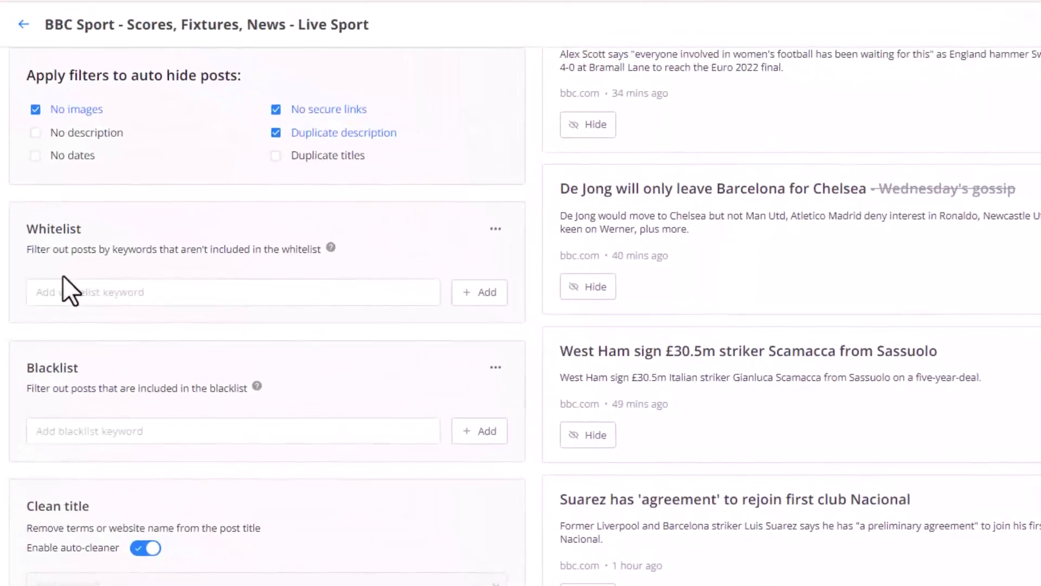
{"action": "scroll", "coordinate": [742, 457], "scroll_direction": "up", "scroll_amount": 2}
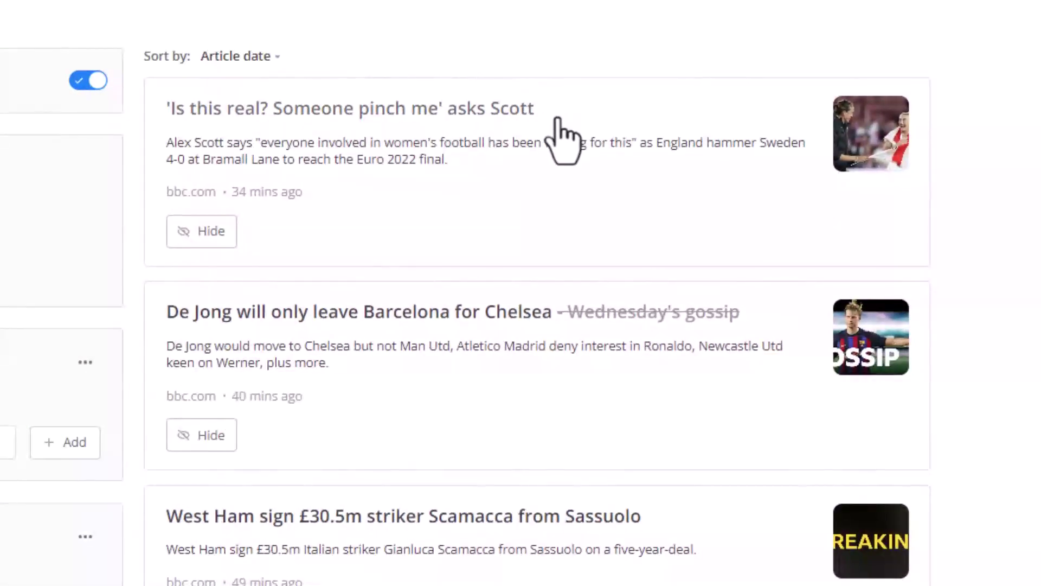
{"action": "left_click_drag", "start_coordinate": [551, 109], "coordinate": [493, 163]}
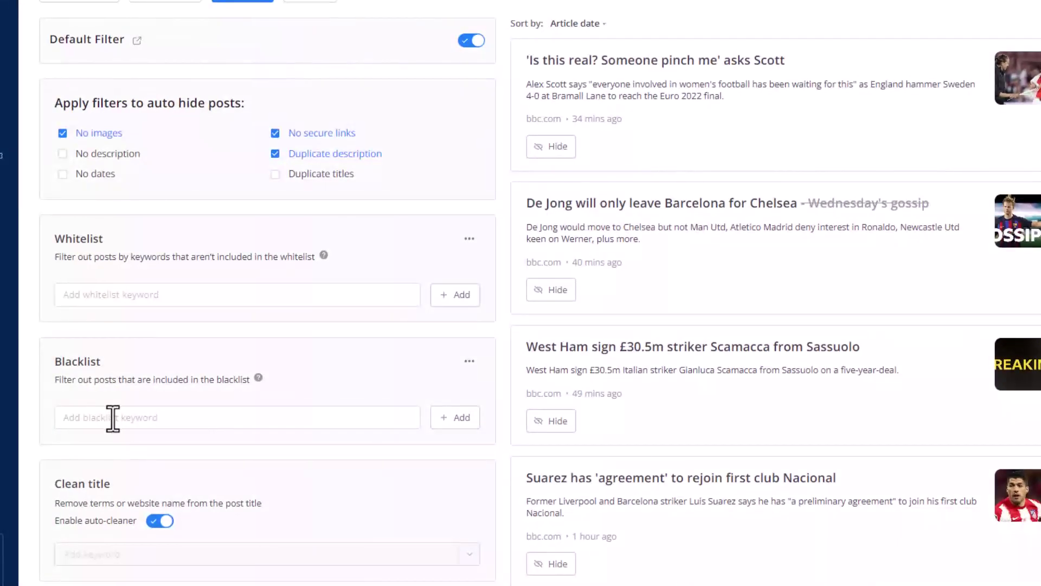
- Add the keyword 'scott' to the feed's Blacklist
{"action": "left_click", "coordinate": [112, 417]}
{"action": "type", "text": "scott"}
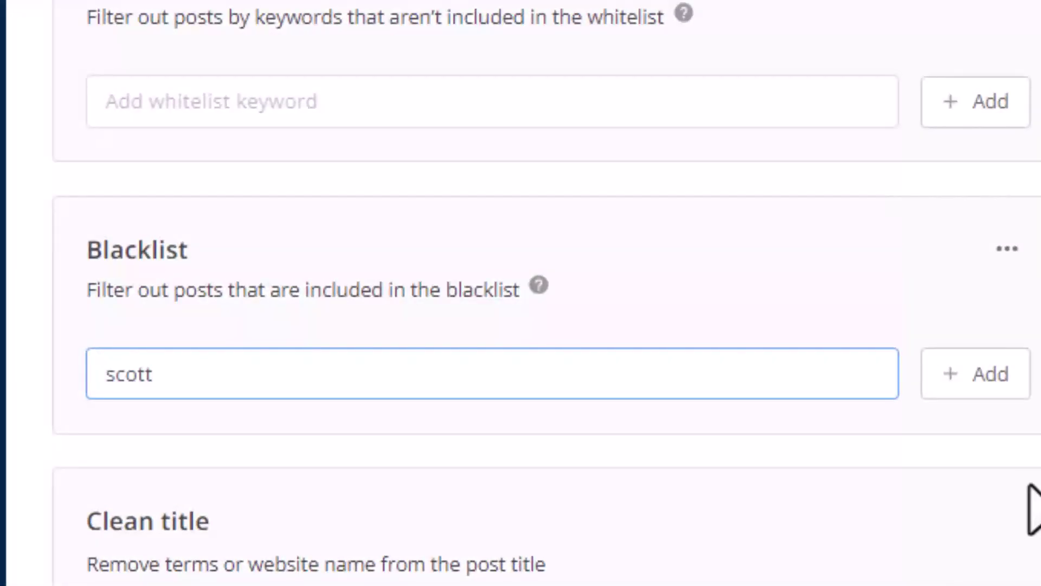
{"action": "left_click", "coordinate": [985, 373]}
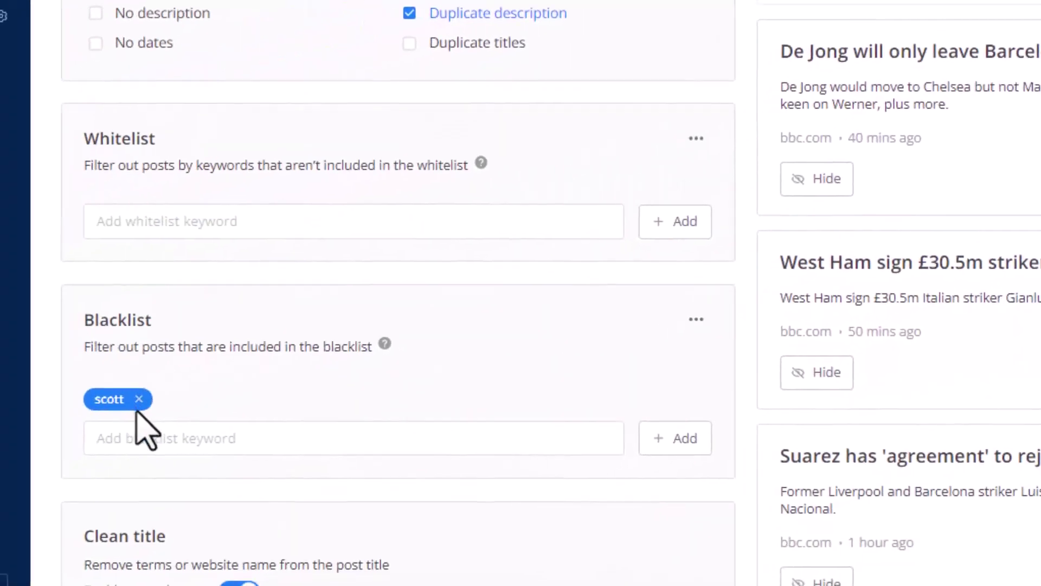
{"action": "scroll", "coordinate": [199, 427], "scroll_direction": "down", "scroll_amount": 3}
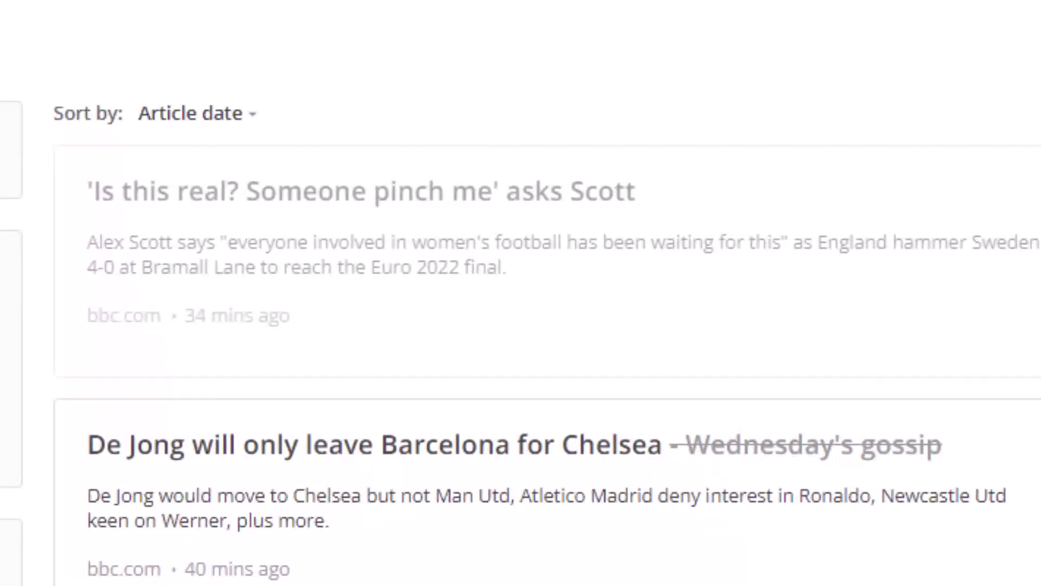
{"action": "scroll", "coordinate": [521, 326], "scroll_direction": "down", "scroll_amount": 3}
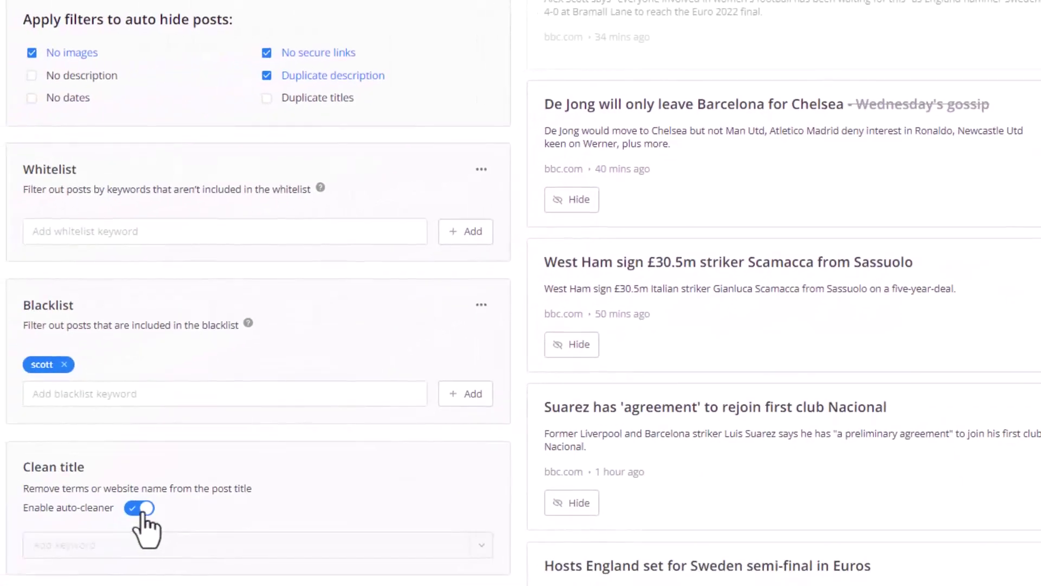
- Turn off the title auto-cleaner and auto-hide posts older than 7 days
{"action": "left_click", "coordinate": [140, 508]}
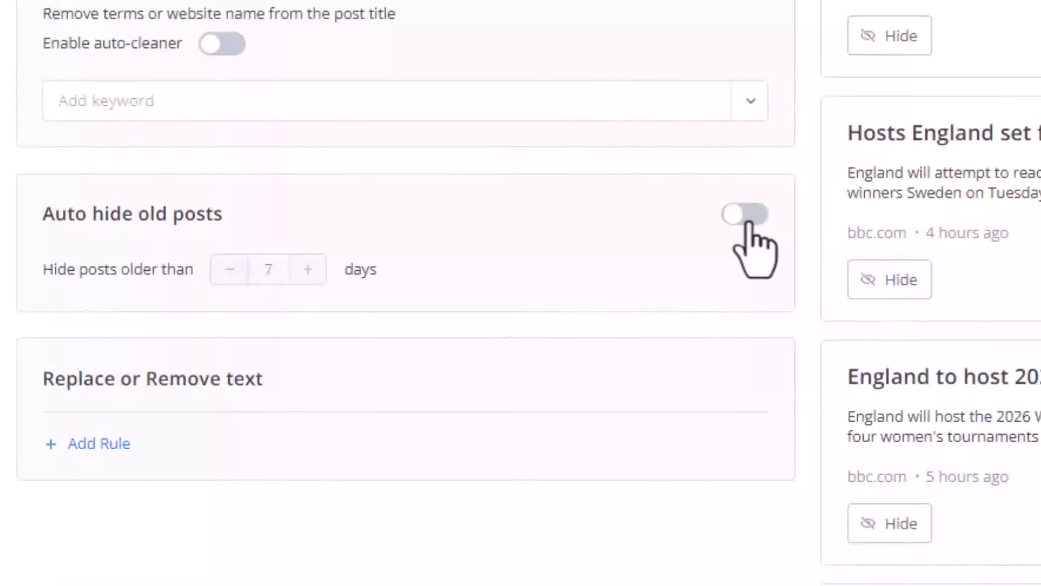
{"action": "left_click", "coordinate": [731, 217]}
{"action": "left_click", "coordinate": [230, 269]}
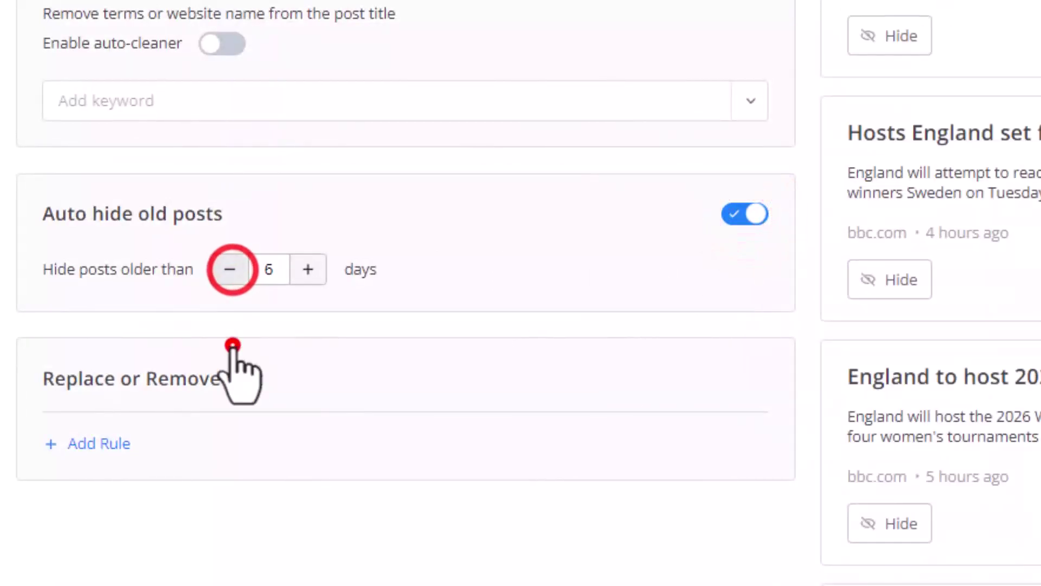
{"action": "left_click", "coordinate": [229, 269]}
{"action": "left_click", "coordinate": [230, 269]}
{"action": "left_click", "coordinate": [229, 269]}
{"action": "left_click", "coordinate": [229, 269]}
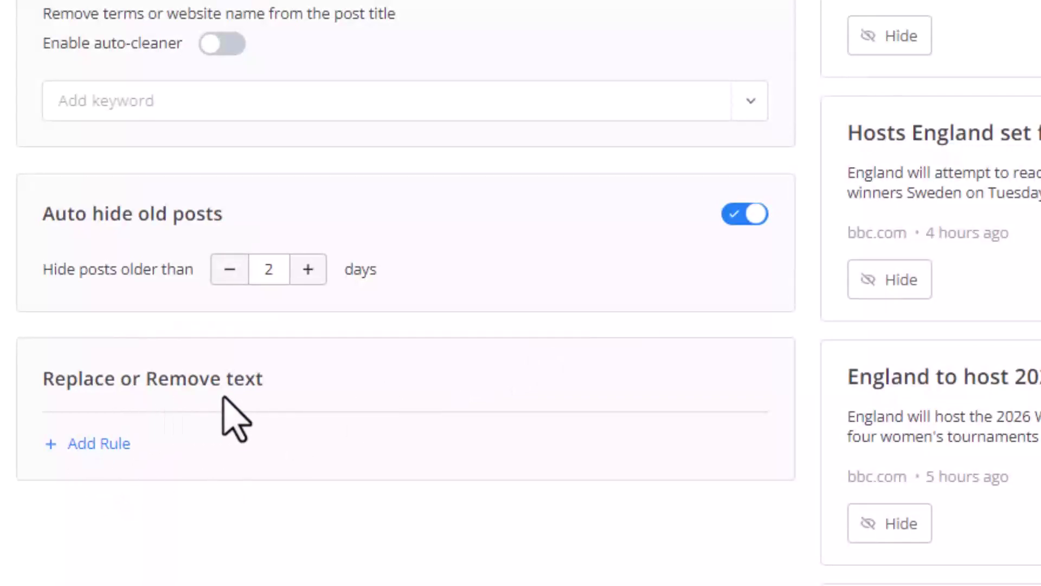
- Add an empty Replace or Remove text rule targeting titles
{"action": "left_click", "coordinate": [97, 443]}
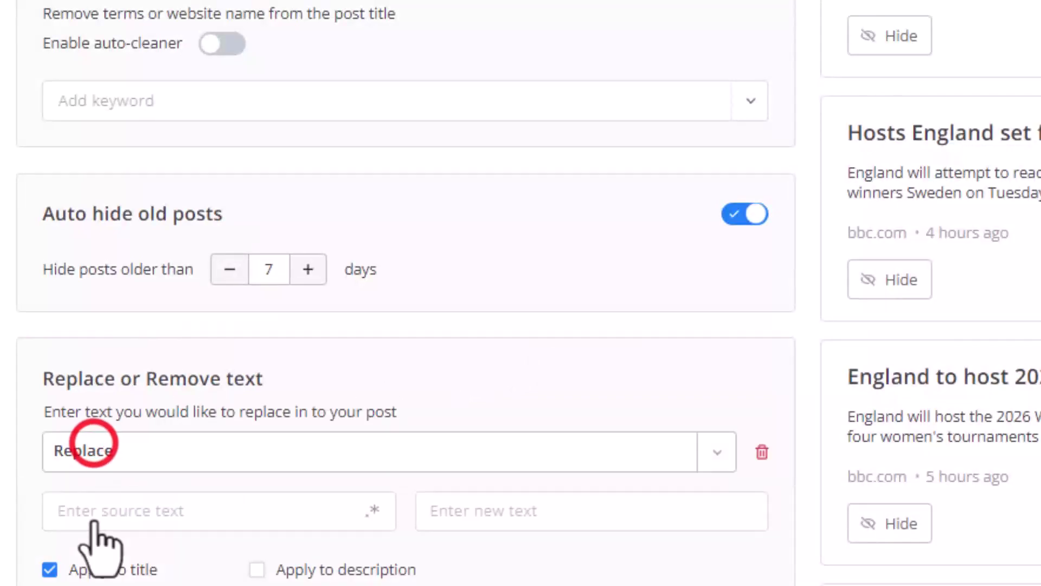
{"action": "scroll", "coordinate": [483, 412], "scroll_direction": "down", "scroll_amount": 4}
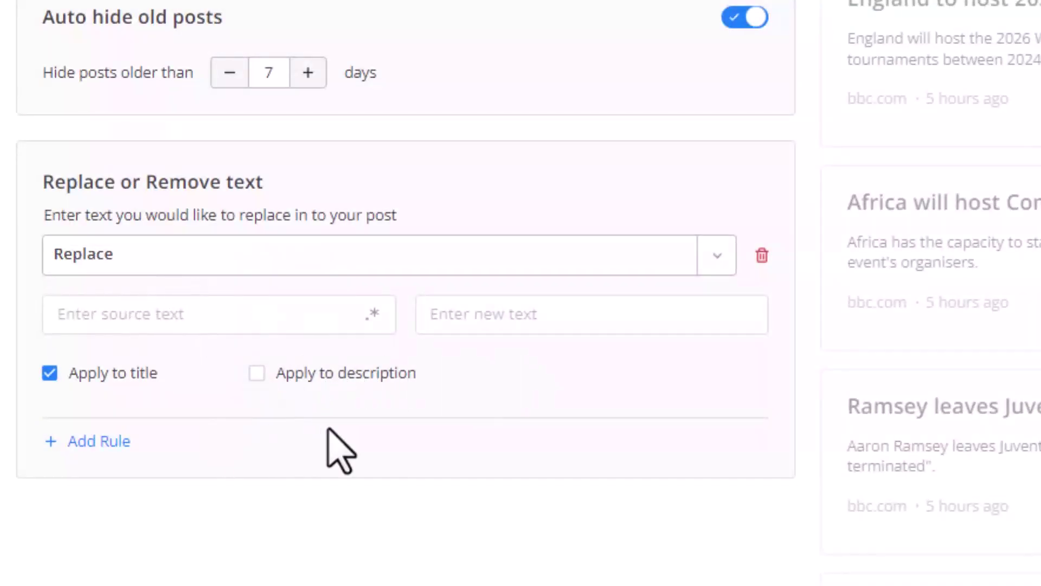
{"action": "scroll", "coordinate": [341, 450], "scroll_direction": "down", "scroll_amount": 8}
{"action": "scroll", "coordinate": [340, 450], "scroll_direction": "up", "scroll_amount": 20}
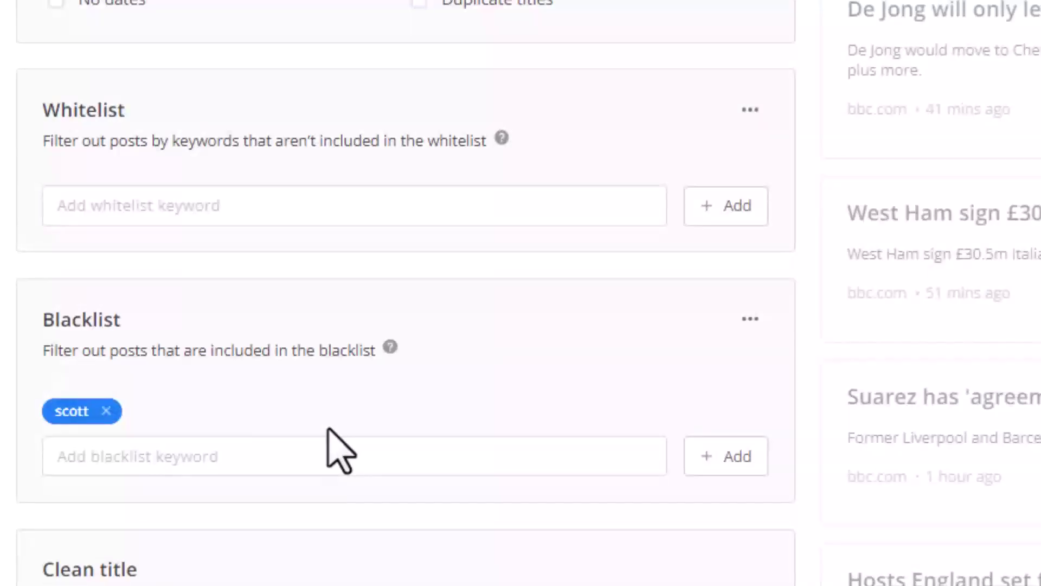
{"action": "scroll", "coordinate": [329, 429], "scroll_direction": "down", "scroll_amount": 8}
{"action": "scroll", "coordinate": [309, 448], "scroll_direction": "up", "scroll_amount": 8}
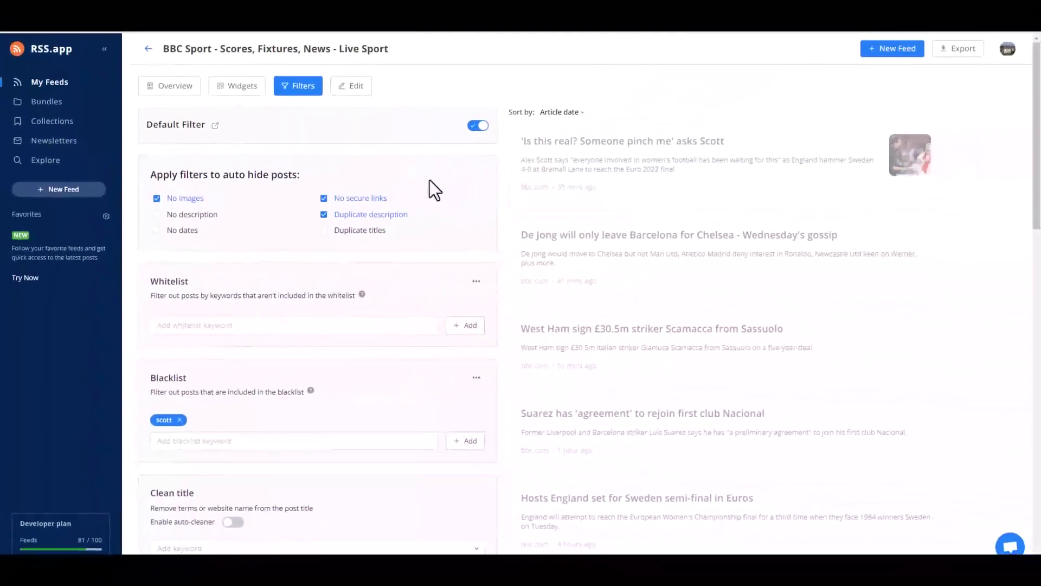
- Review the embeddable widgets available for the BBC Sport feed
{"action": "left_click", "coordinate": [242, 85]}
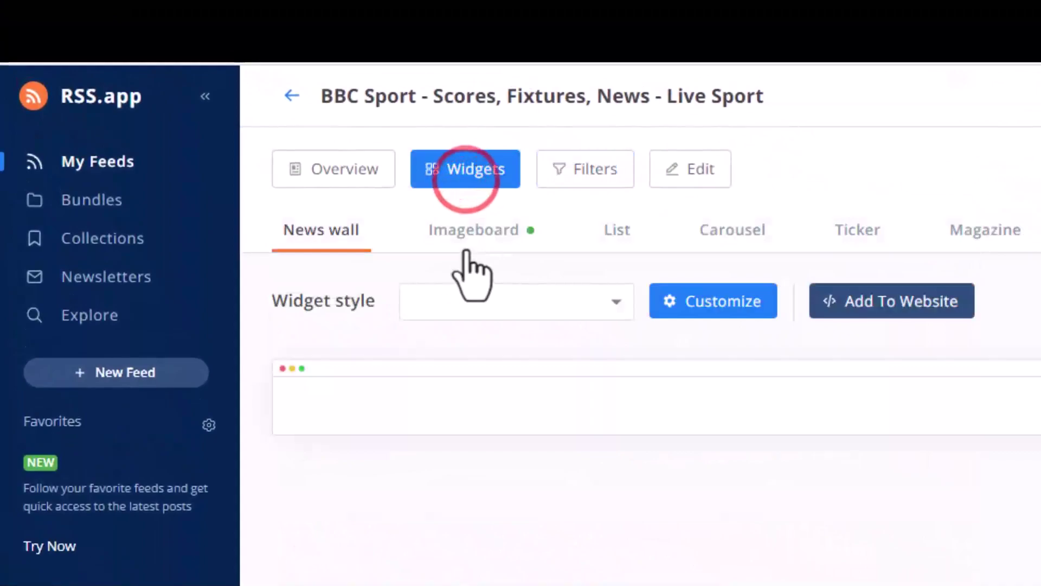
{"action": "scroll", "coordinate": [628, 516], "scroll_direction": "down", "scroll_amount": 10}
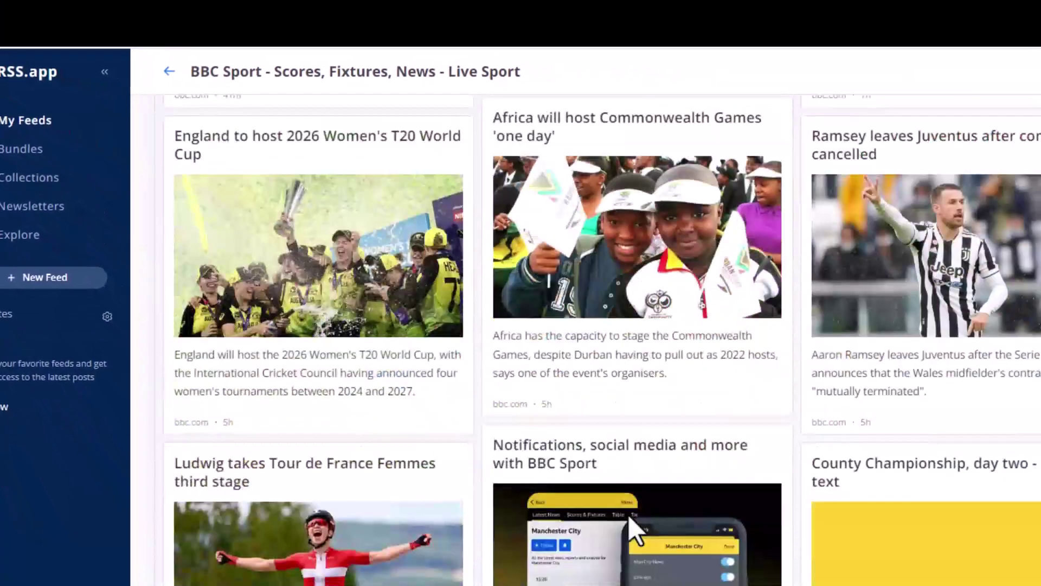
{"action": "scroll", "coordinate": [629, 517], "scroll_direction": "up", "scroll_amount": 10}
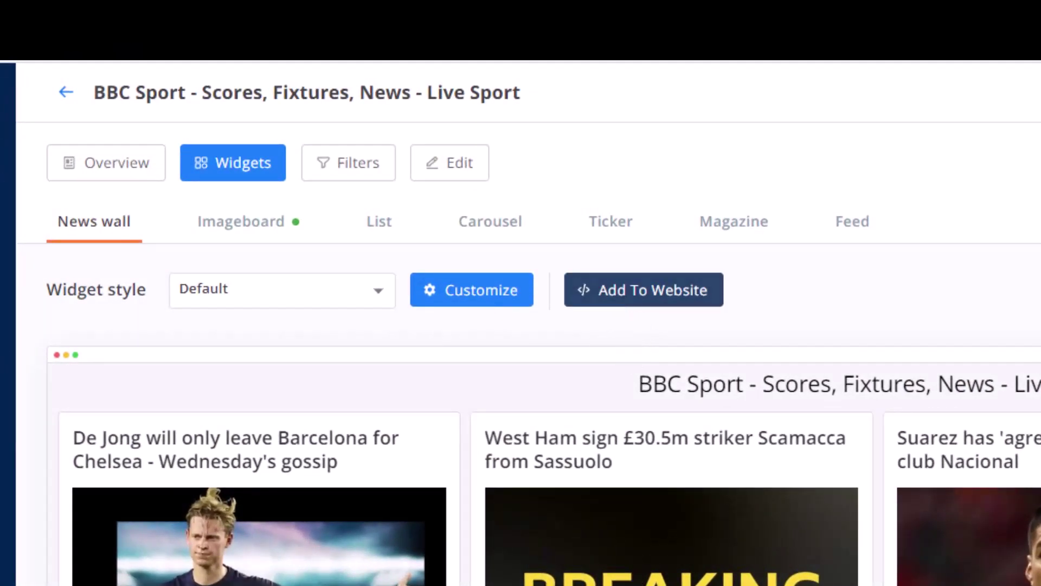
{"action": "scroll", "coordinate": [521, 353], "scroll_direction": "down", "scroll_amount": 5}
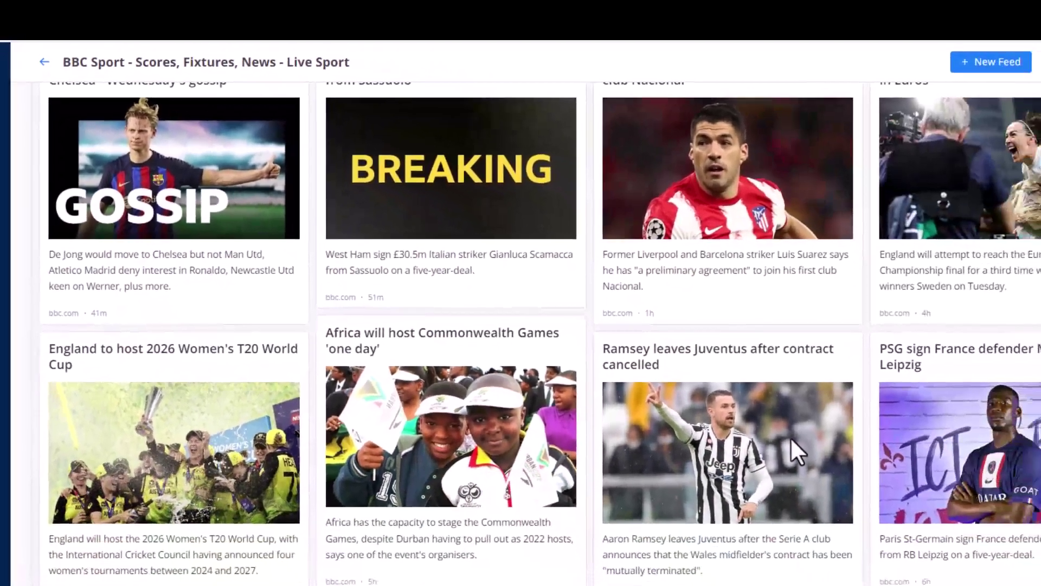
{"action": "scroll", "coordinate": [549, 346], "scroll_direction": "down", "scroll_amount": 5}
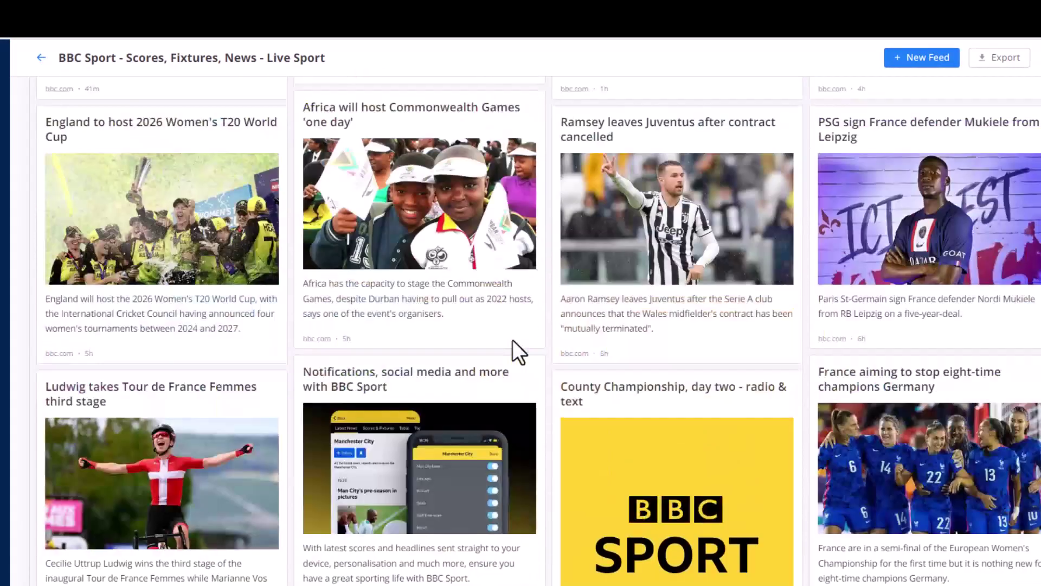
{"action": "scroll", "coordinate": [513, 340], "scroll_direction": "up", "scroll_amount": 6}
- Copy the feed's XML link from Overview and go back to Create New Feed
{"action": "left_click", "coordinate": [54, 101]}
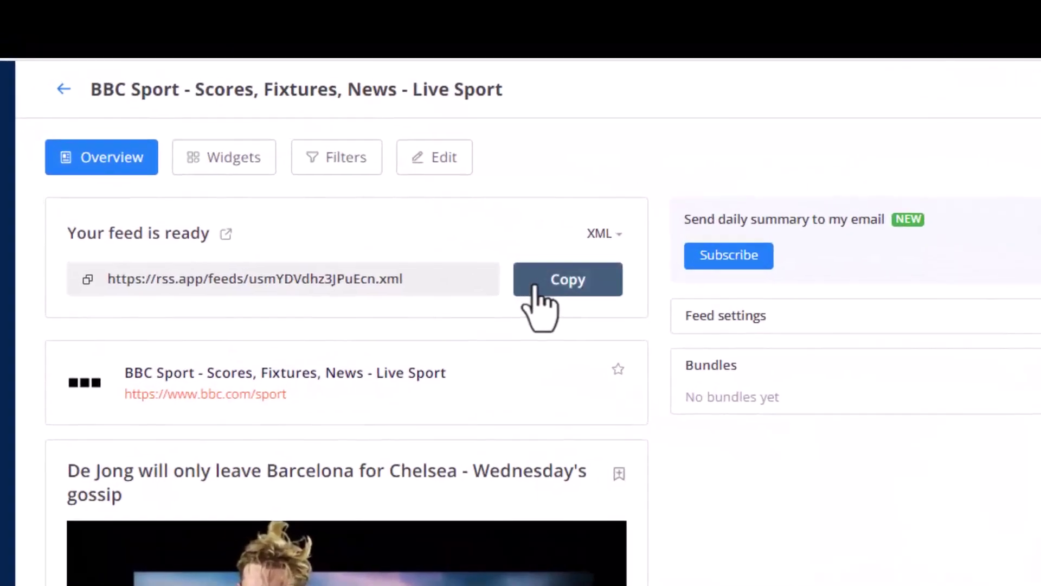
{"action": "left_click", "coordinate": [357, 183]}
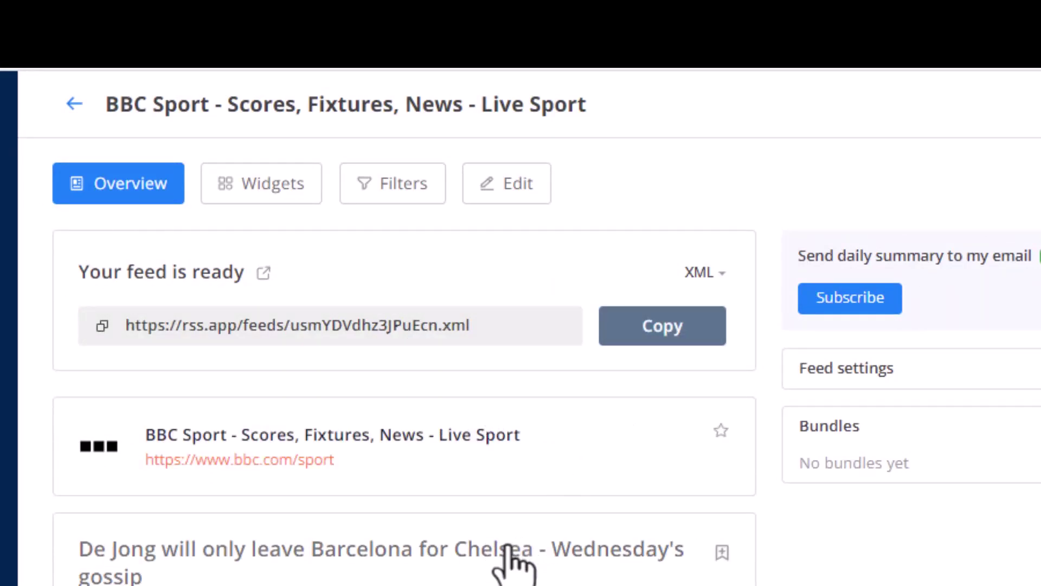
{"action": "left_click", "coordinate": [75, 104]}
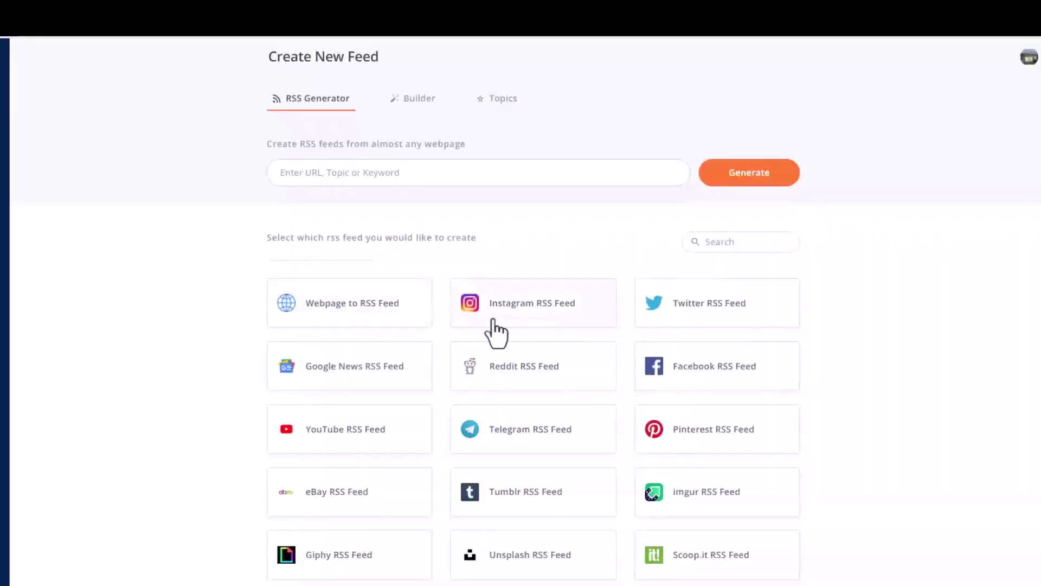
- Create a new feed from the #Crypto topic
{"action": "scroll", "coordinate": [494, 325], "scroll_direction": "down", "scroll_amount": 10}
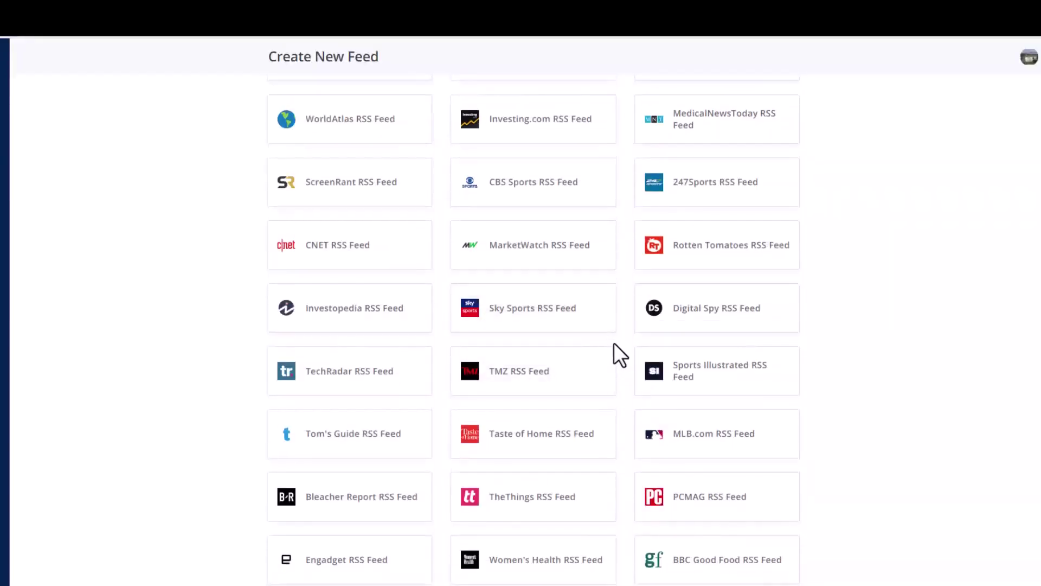
{"action": "scroll", "coordinate": [615, 344], "scroll_direction": "down", "scroll_amount": 2}
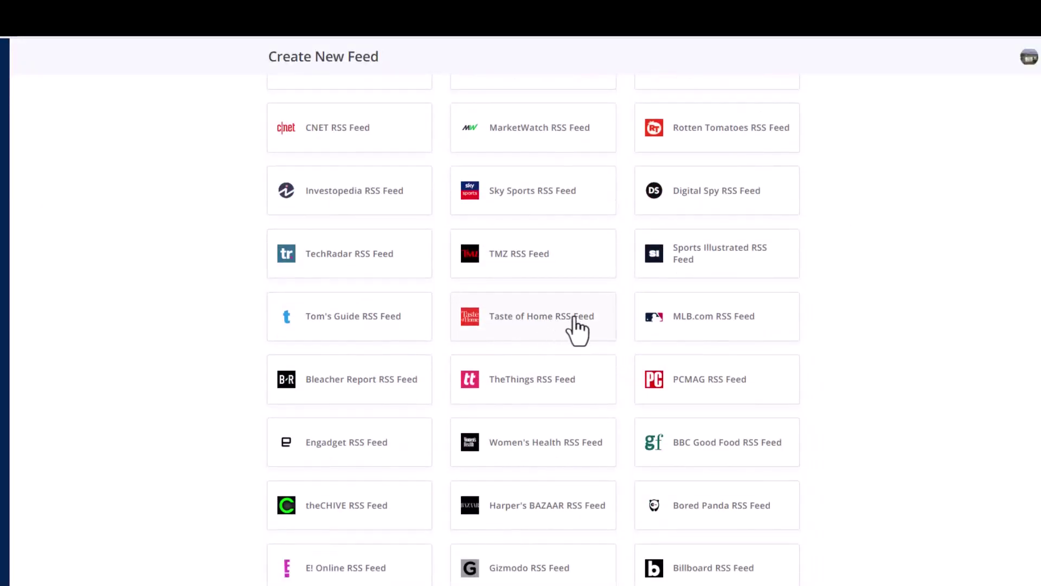
{"action": "scroll", "coordinate": [576, 326], "scroll_direction": "up", "scroll_amount": 15}
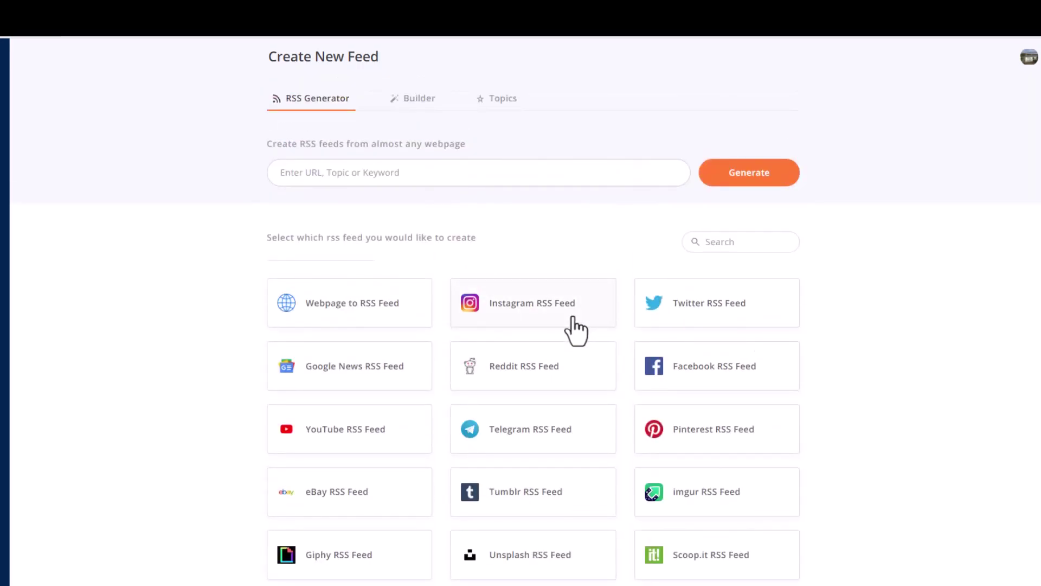
{"action": "left_click", "coordinate": [500, 98]}
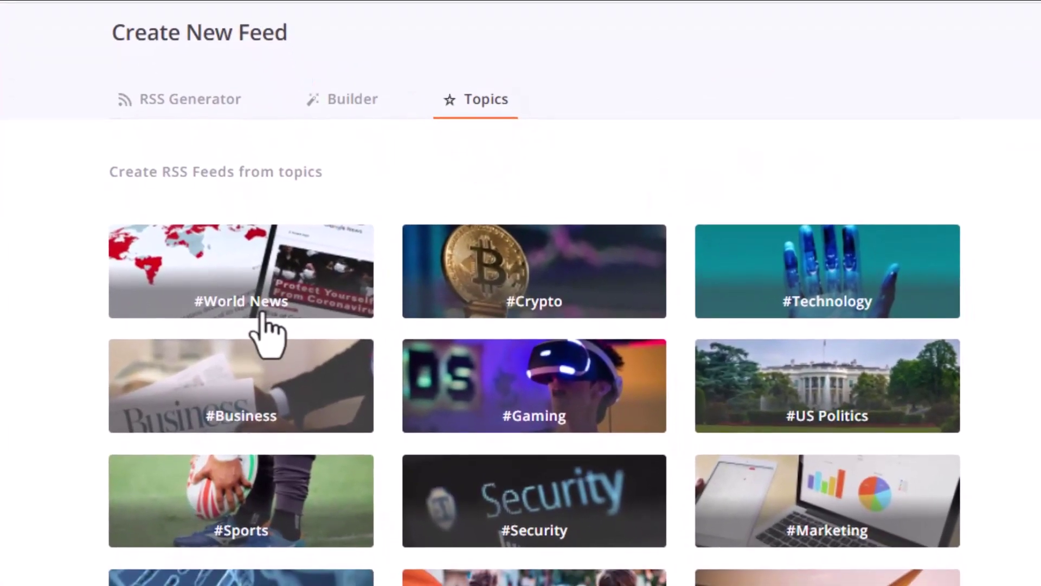
{"action": "left_click", "coordinate": [543, 268]}
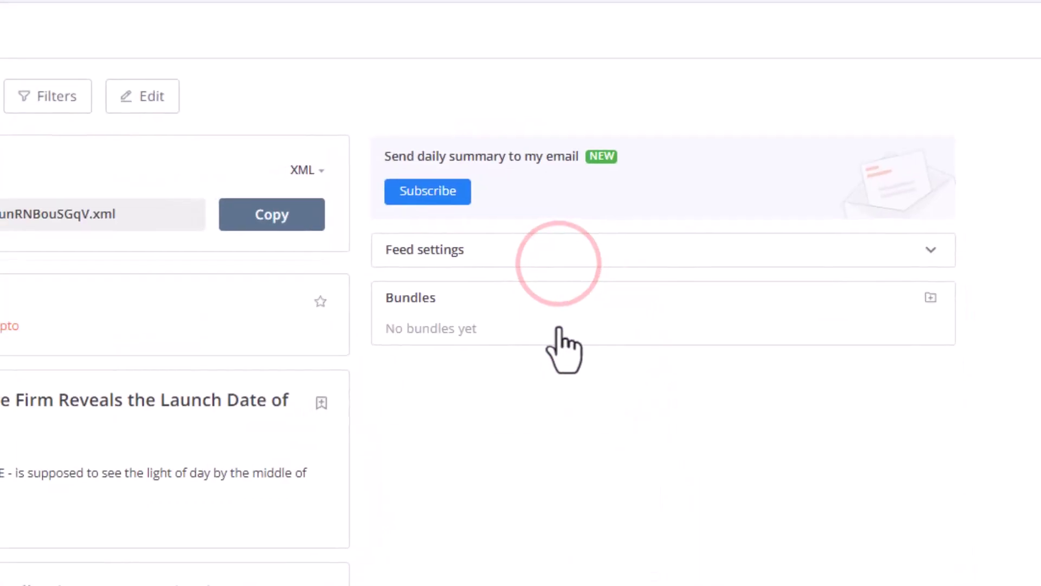
- Copy the #Crypto feed's XML link
{"action": "scroll", "coordinate": [298, 414], "scroll_direction": "down", "scroll_amount": 20}
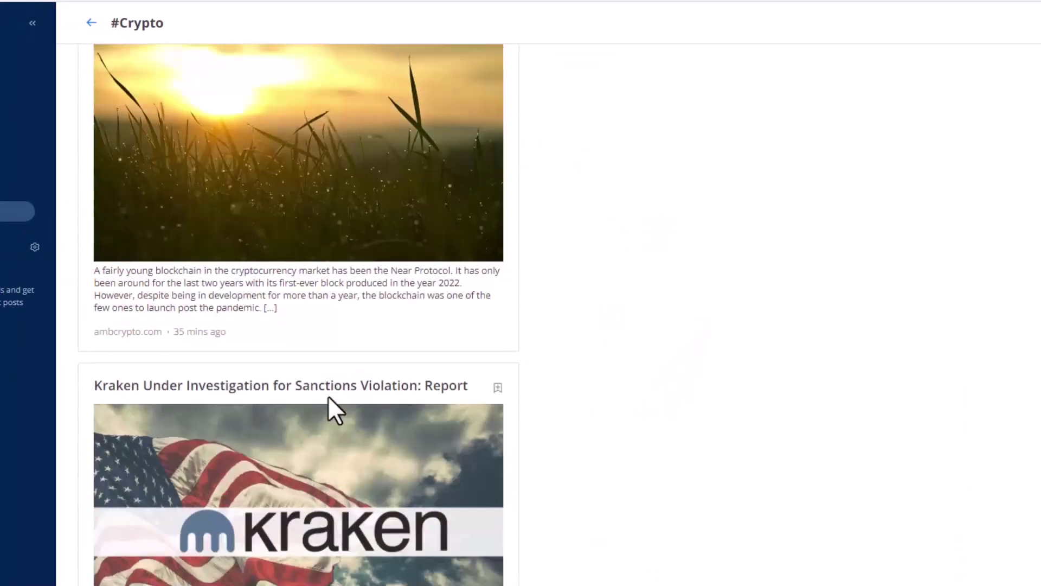
{"action": "scroll", "coordinate": [327, 397], "scroll_direction": "up", "scroll_amount": 20}
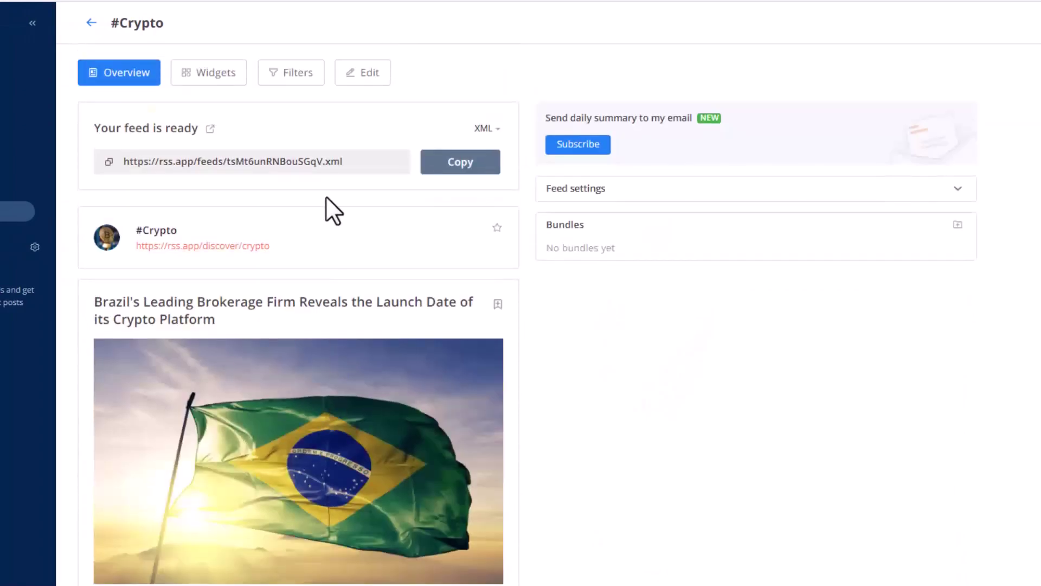
{"action": "left_click_drag", "start_coordinate": [120, 161], "coordinate": [361, 221]}
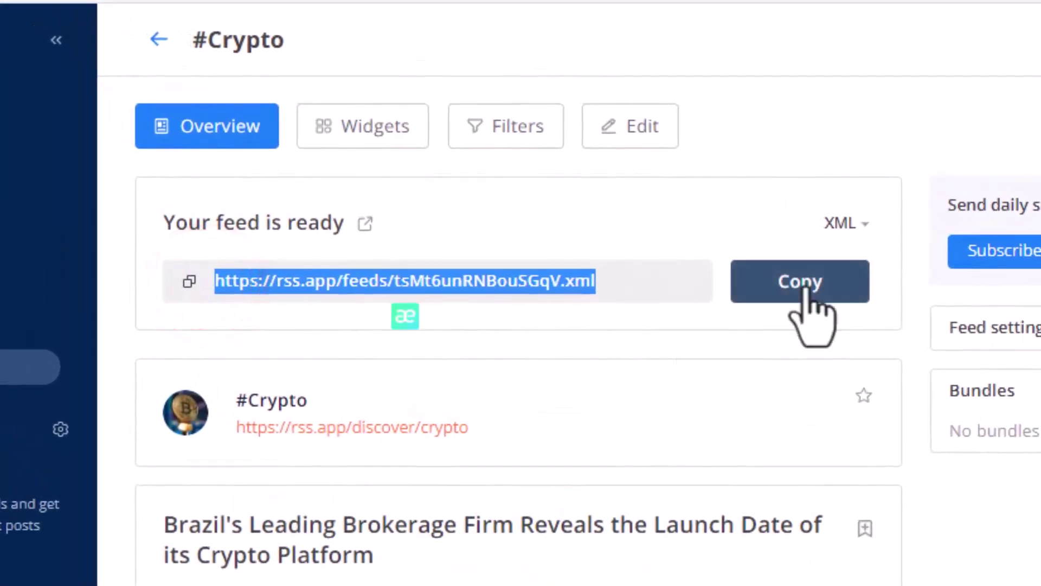
{"action": "left_click", "coordinate": [462, 162]}
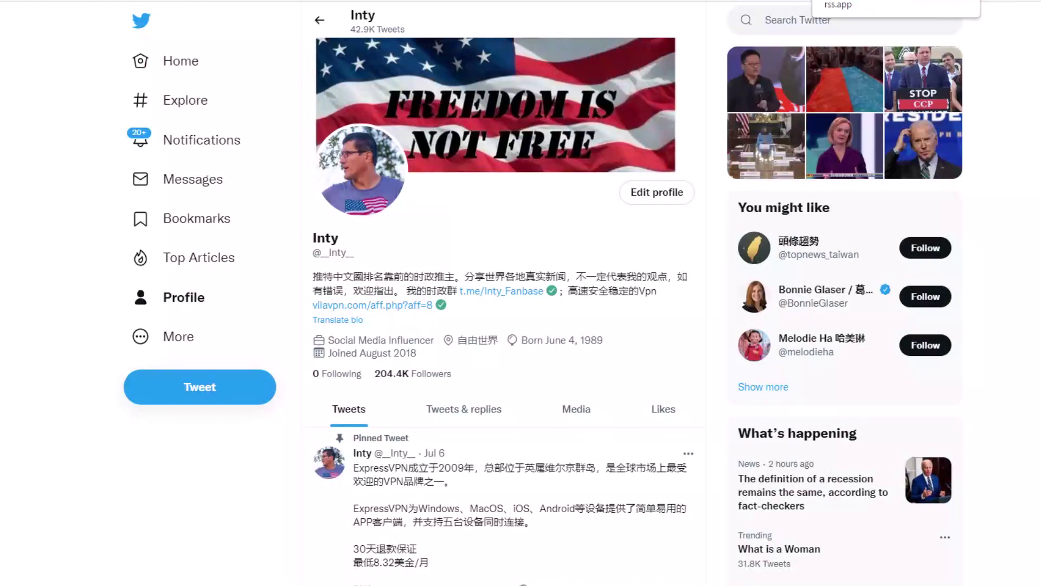
{"action": "left_click", "coordinate": [873, 1]}
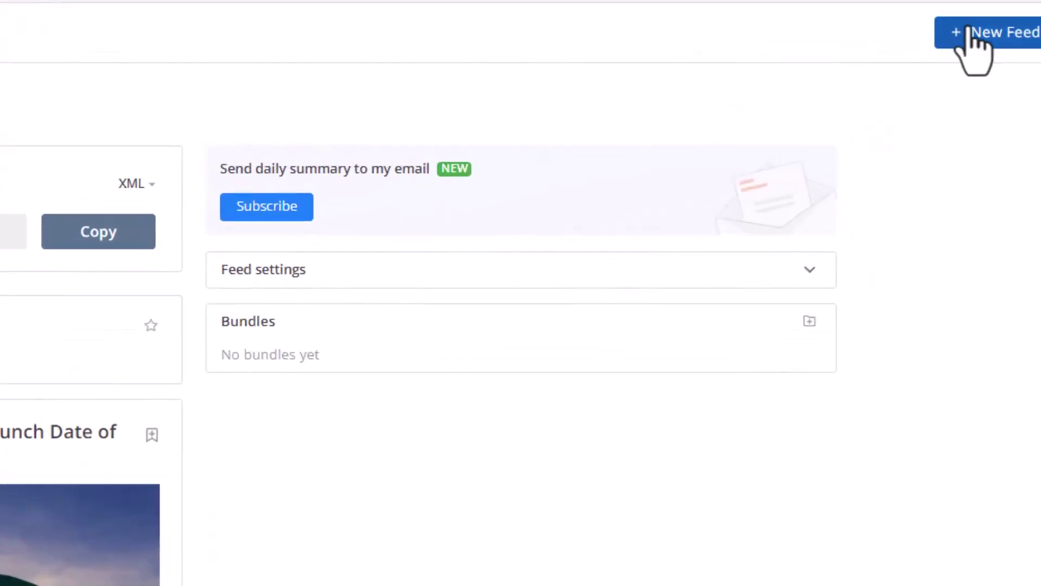
- Create and save a new feed from the pasted Twitter profile address
{"action": "left_click", "coordinate": [971, 32]}
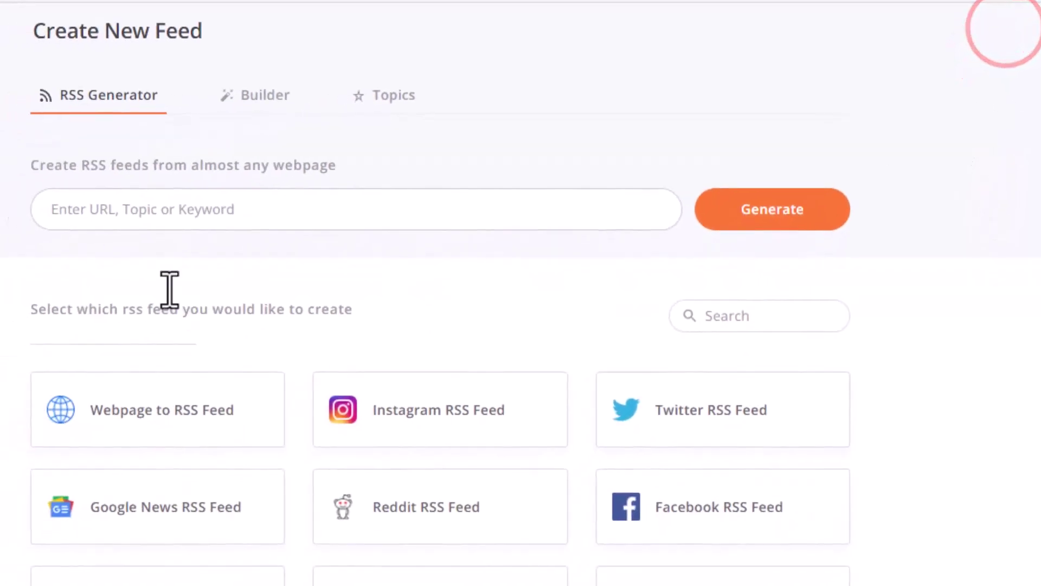
{"action": "left_click", "coordinate": [118, 209]}
{"action": "key", "text": "ctrl+v"}
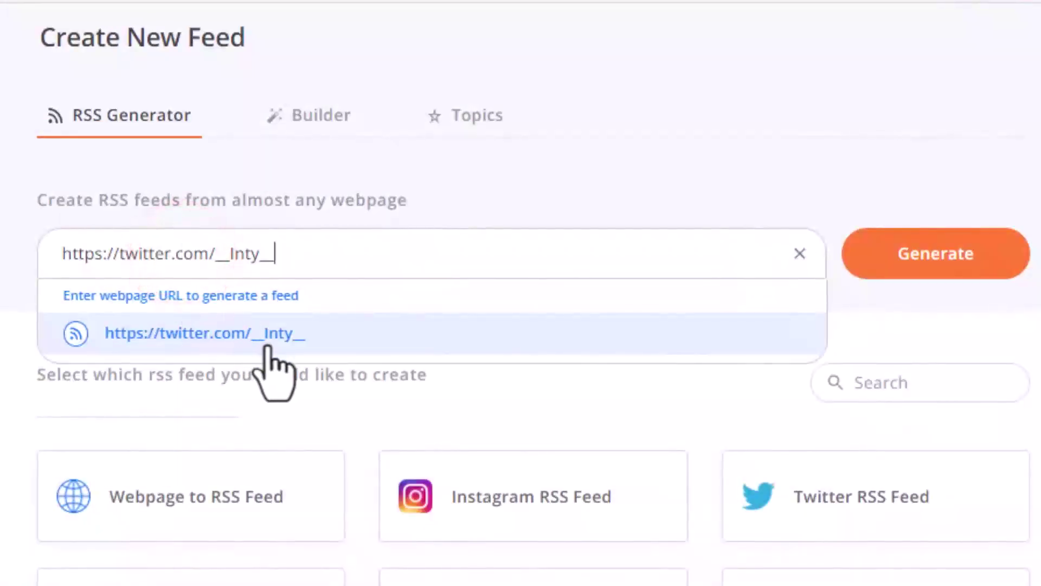
{"action": "left_click", "coordinate": [224, 284]}
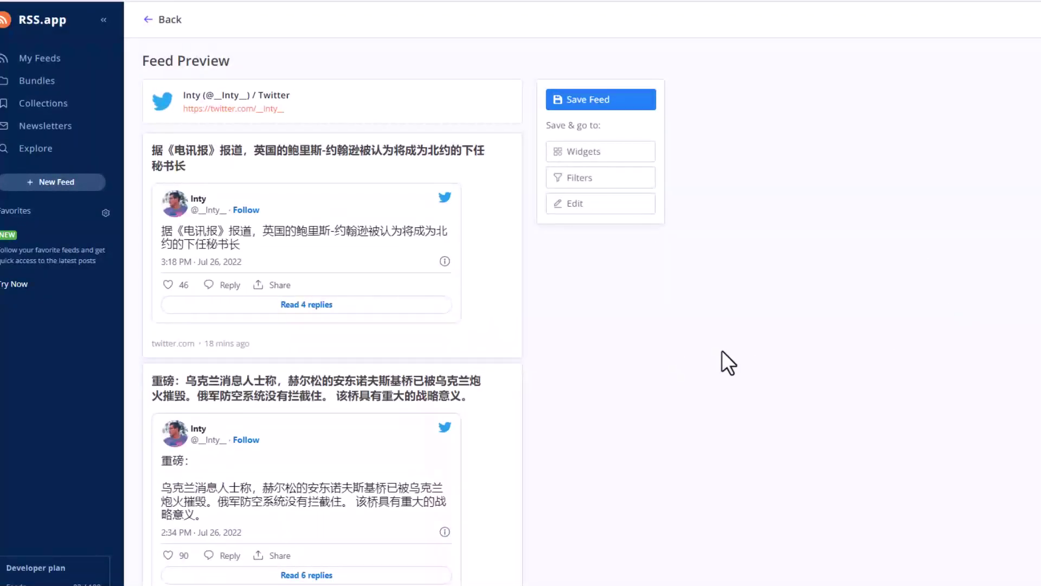
{"action": "left_click", "coordinate": [591, 101]}
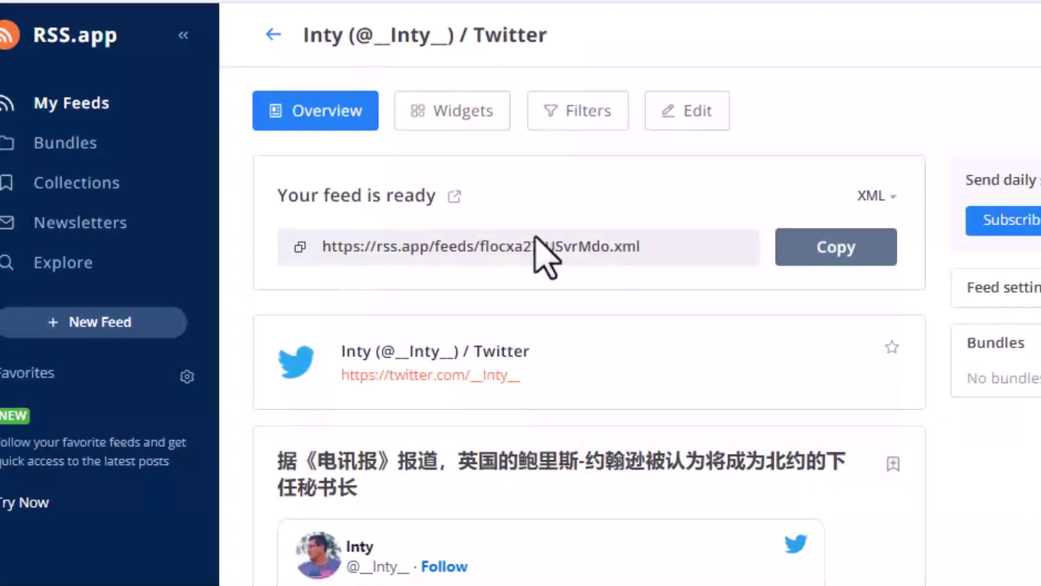
- Copy the Twitter profile feed's XML link
{"action": "left_click_drag", "start_coordinate": [667, 248], "coordinate": [333, 319]}
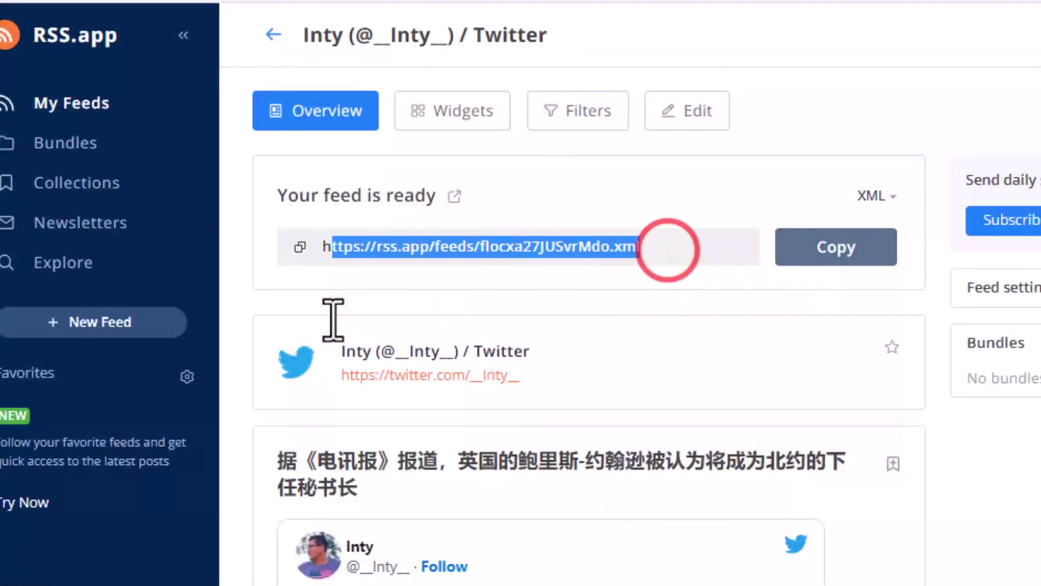
{"action": "left_click", "coordinate": [840, 248]}
{"action": "scroll", "coordinate": [589, 326], "scroll_direction": "down", "scroll_amount": 5}
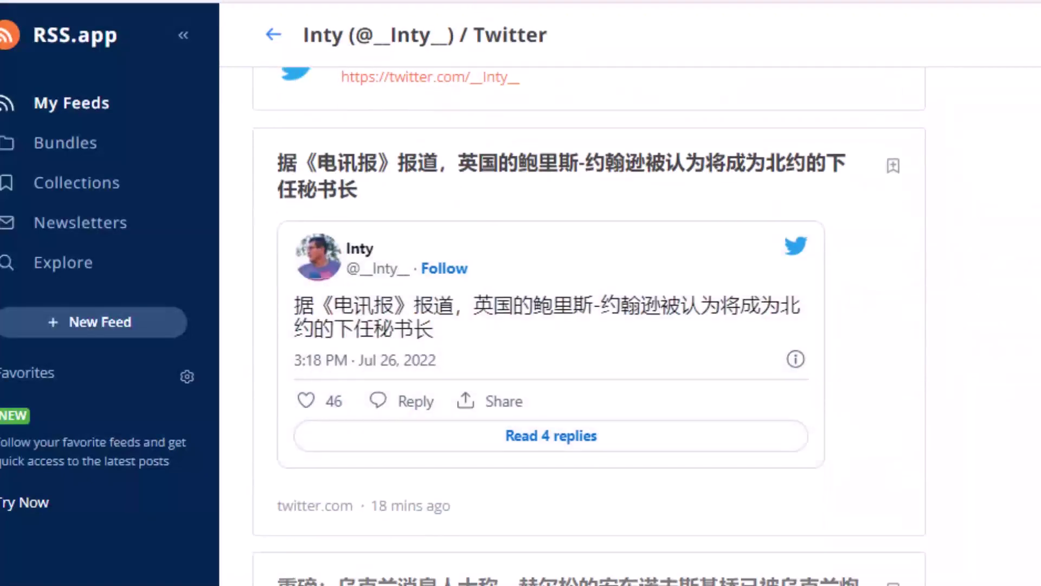
{"action": "scroll", "coordinate": [674, 558], "scroll_direction": "up", "scroll_amount": 3}
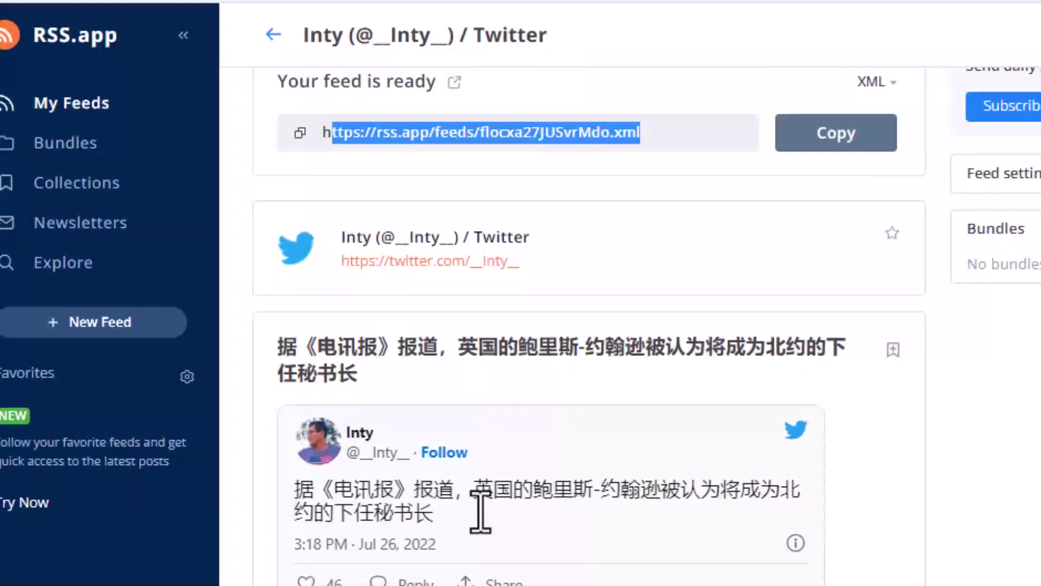
{"action": "scroll", "coordinate": [480, 512], "scroll_direction": "down", "scroll_amount": 12}
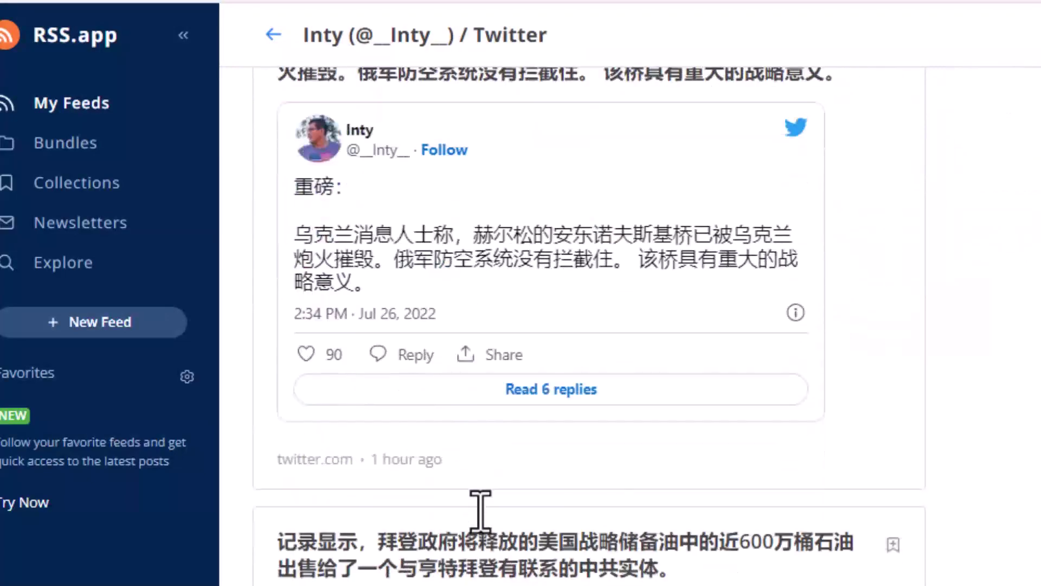
{"action": "scroll", "coordinate": [480, 513], "scroll_direction": "down", "scroll_amount": 8}
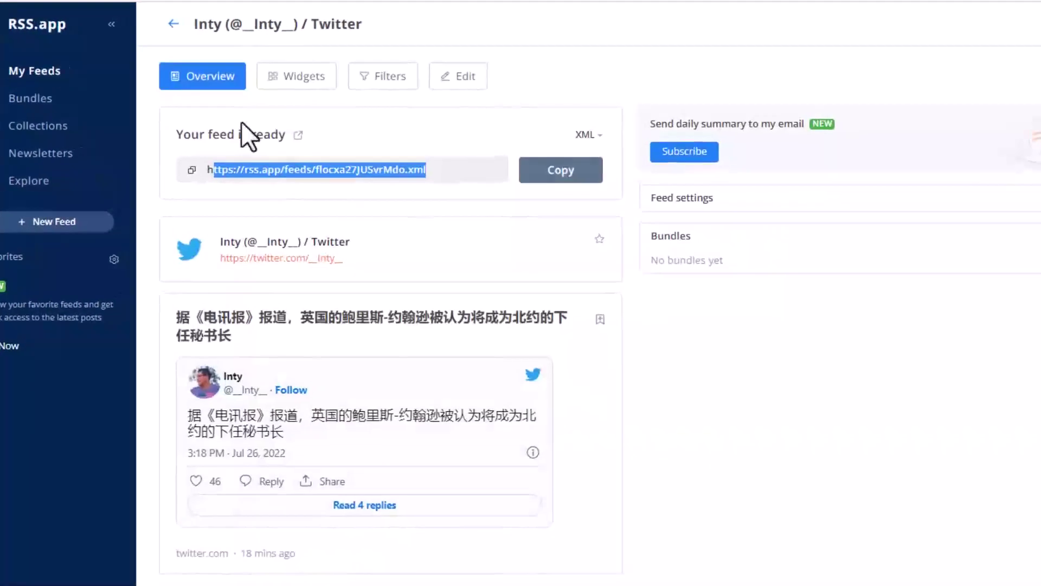
{"action": "left_click", "coordinate": [383, 76]}
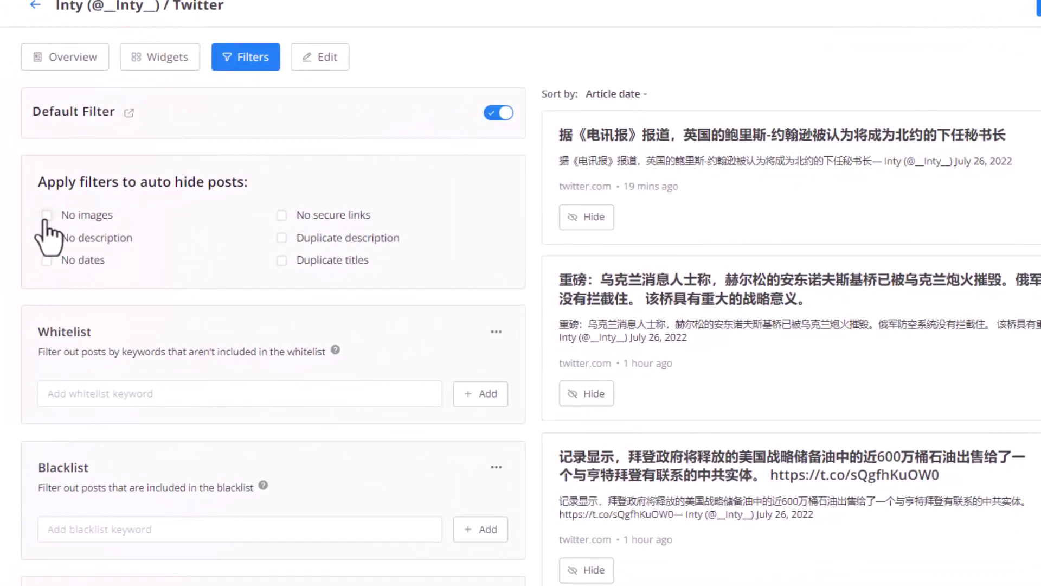
- Tick the No images auto-hide filter so imageless tweets are hidden
{"action": "left_click", "coordinate": [46, 215]}
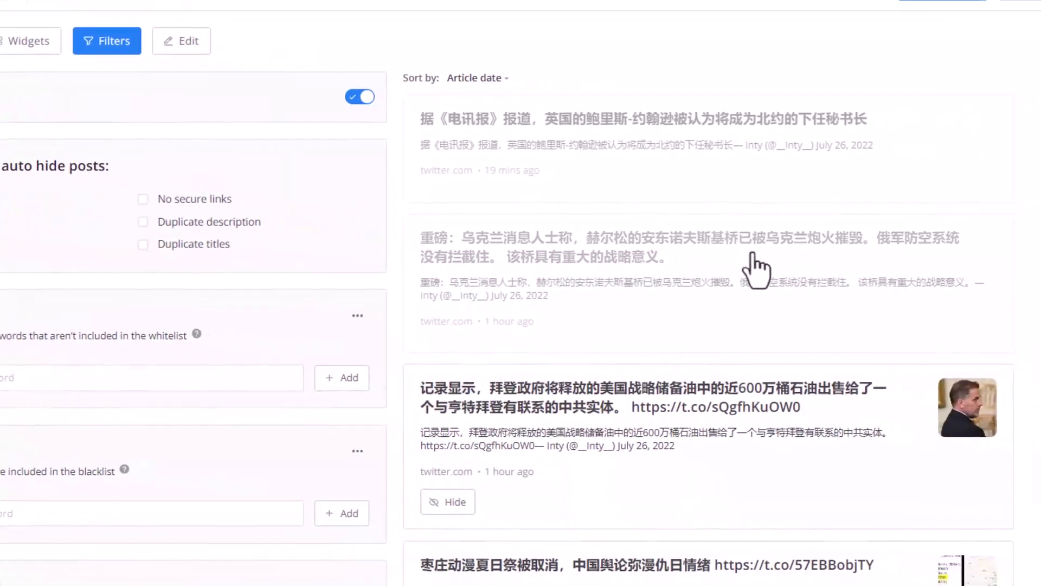
{"action": "scroll", "coordinate": [634, 309], "scroll_direction": "down", "scroll_amount": 8}
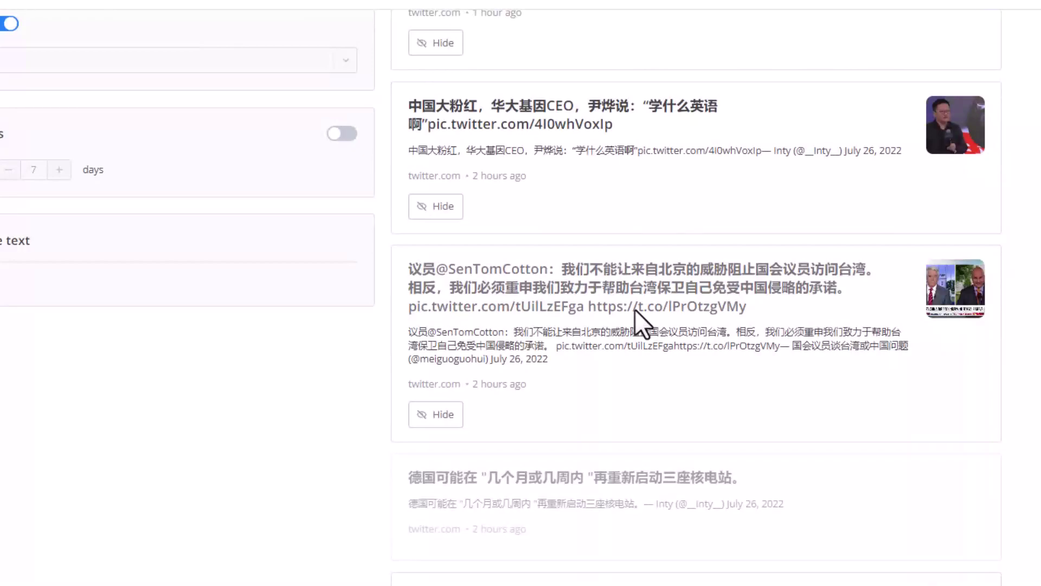
{"action": "scroll", "coordinate": [634, 309], "scroll_direction": "up", "scroll_amount": 7}
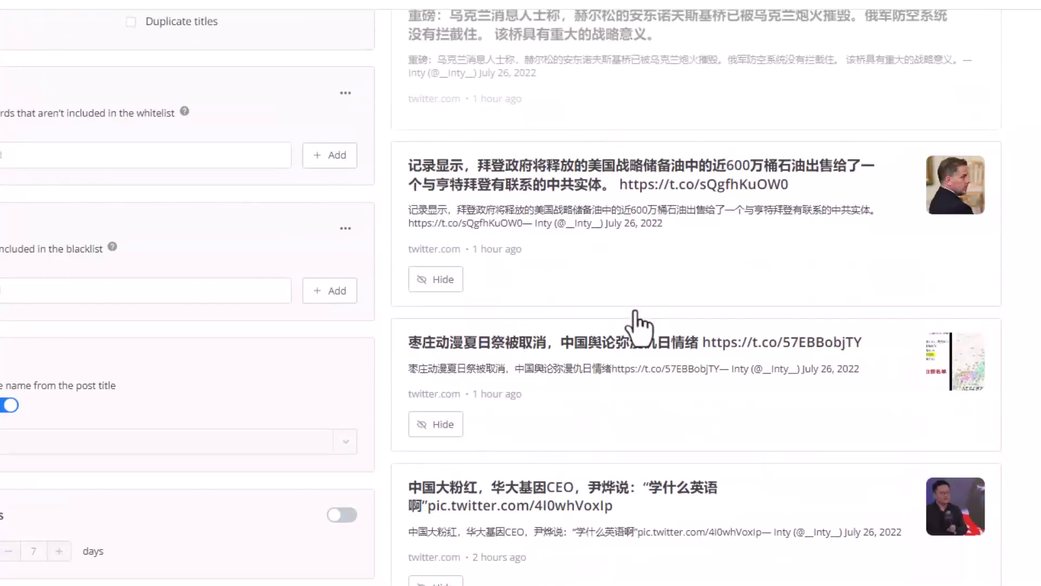
{"action": "scroll", "coordinate": [635, 323], "scroll_direction": "up", "scroll_amount": 5}
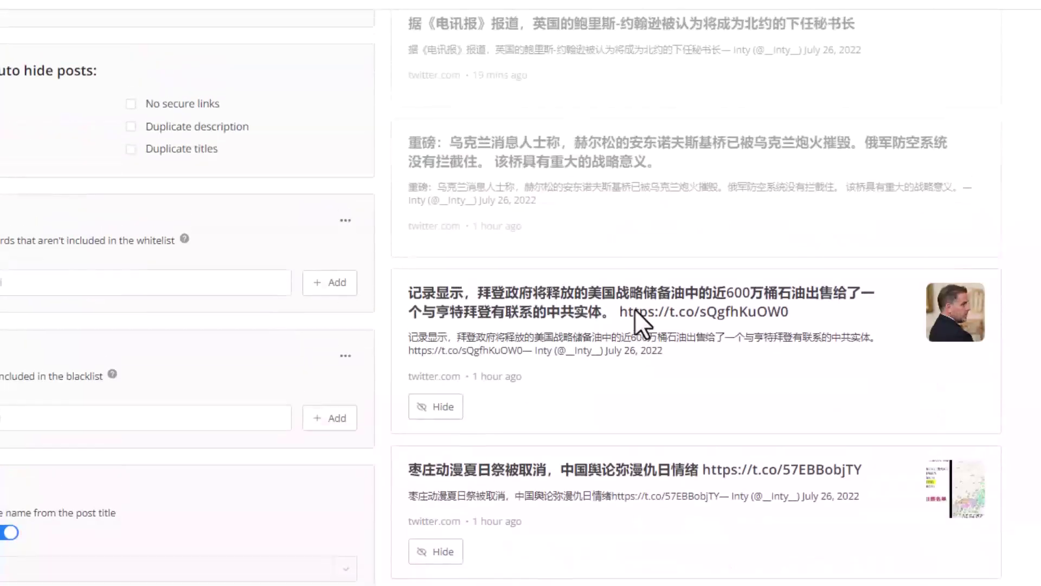